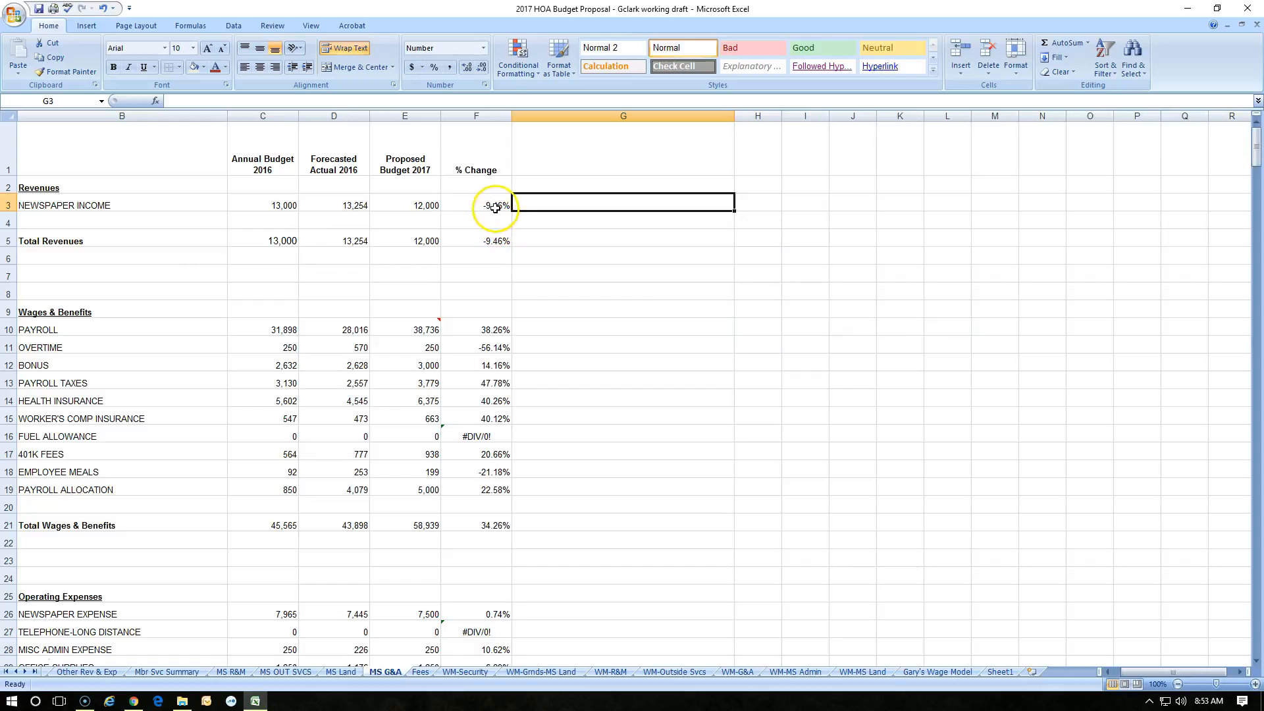
- Examine the formulas in the Total Revenues row and in the cells further down the MS G&A sheet
{"action": "left_click", "coordinate": [498, 244]}
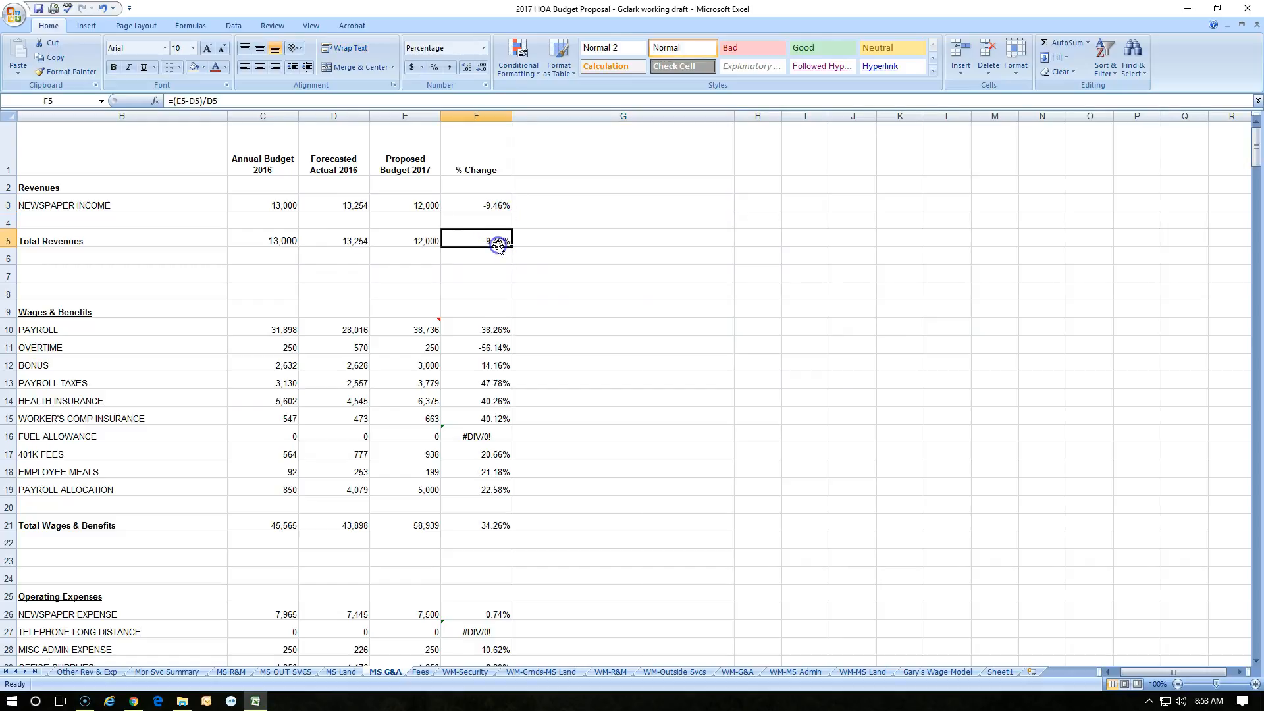
{"action": "left_click", "coordinate": [423, 241]}
{"action": "left_click", "coordinate": [255, 241]}
{"action": "scroll", "coordinate": [428, 253], "scroll_direction": "down", "scroll_amount": 5}
{"action": "left_click", "coordinate": [336, 578]}
{"action": "left_click", "coordinate": [283, 578]}
{"action": "left_click", "coordinate": [351, 542]}
{"action": "left_click", "coordinate": [388, 539]}
{"action": "left_click", "coordinate": [484, 507]}
{"action": "left_click", "coordinate": [418, 506]}
{"action": "scroll", "coordinate": [626, 263], "scroll_direction": "up", "scroll_amount": 5}
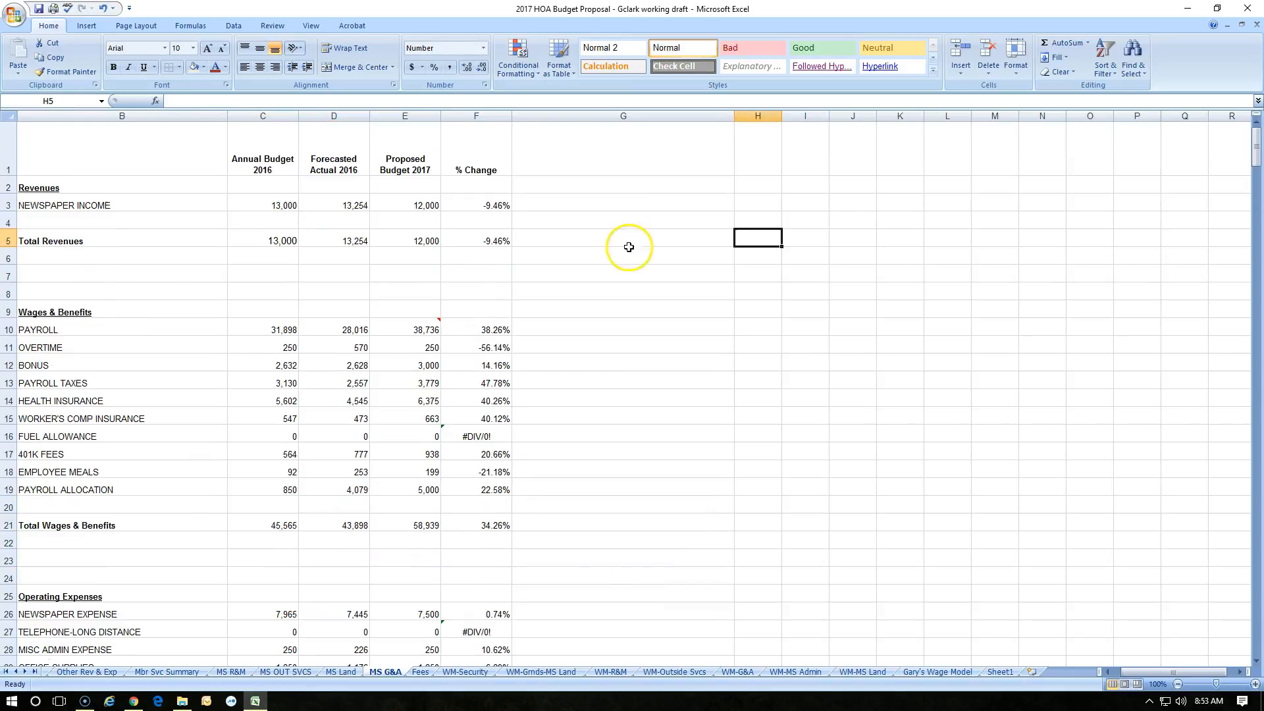
- Total the three newspaper income figures in G3 with =SUM(C3:E3) and check the result against the same cells
{"action": "double_click", "coordinate": [653, 211]}
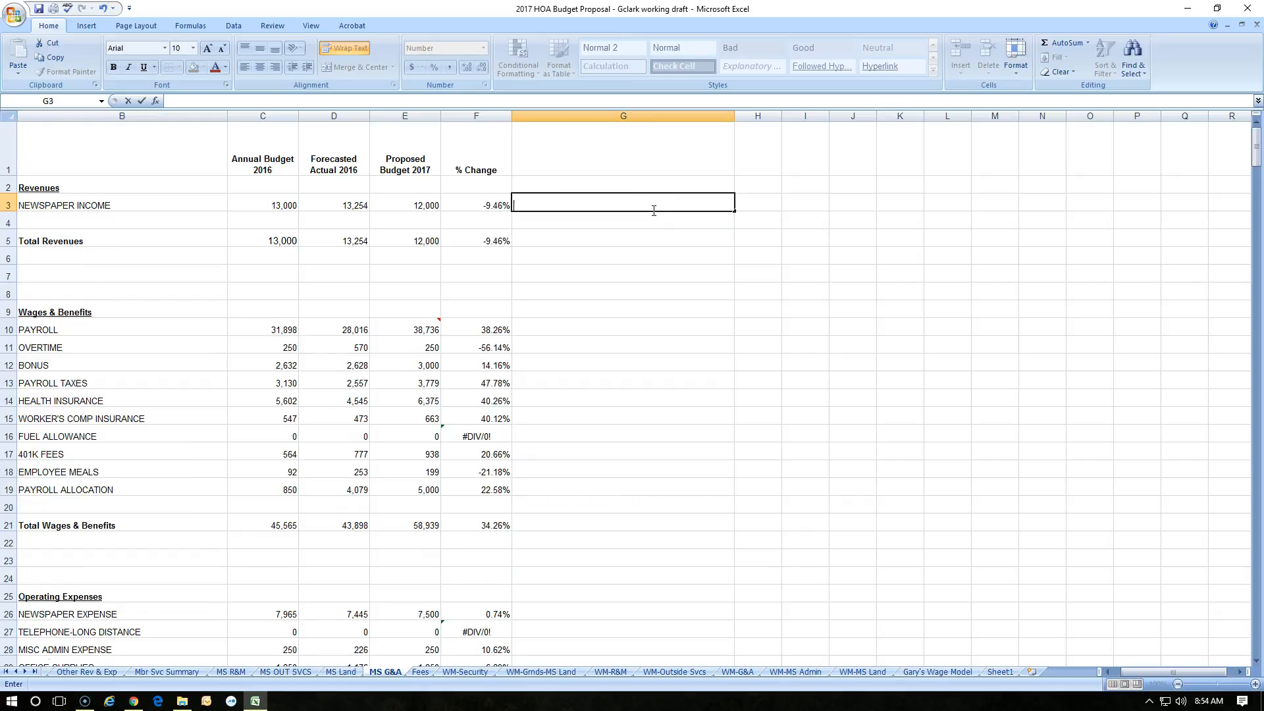
{"action": "type", "text": "=sum"}
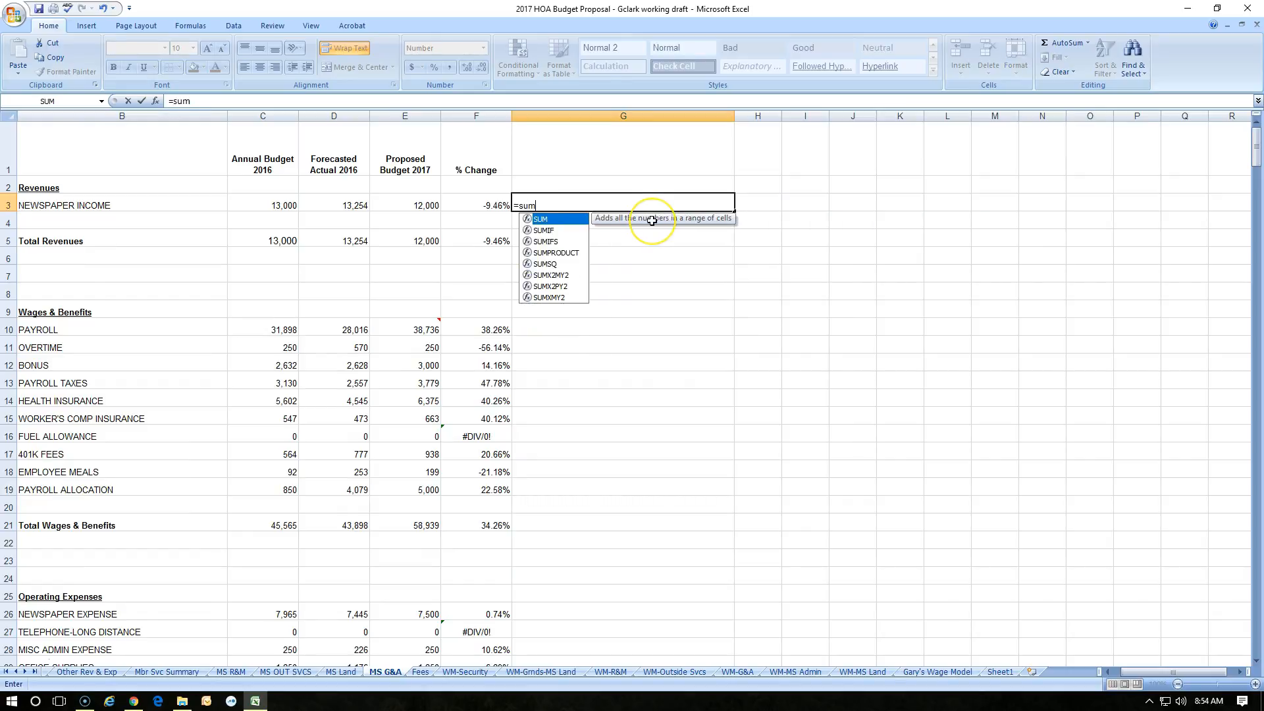
{"action": "type", "text": "("}
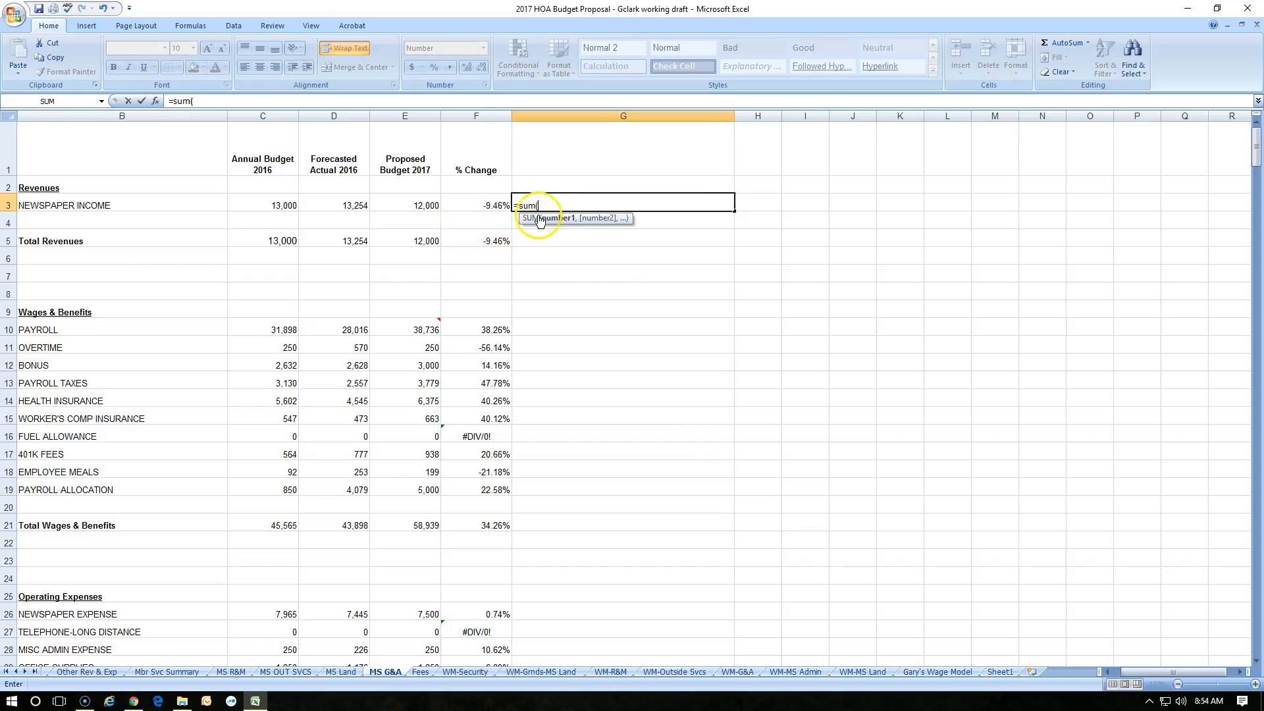
{"action": "left_click", "coordinate": [435, 206]}
{"action": "left_click_drag", "start_coordinate": [435, 206], "coordinate": [298, 206]}
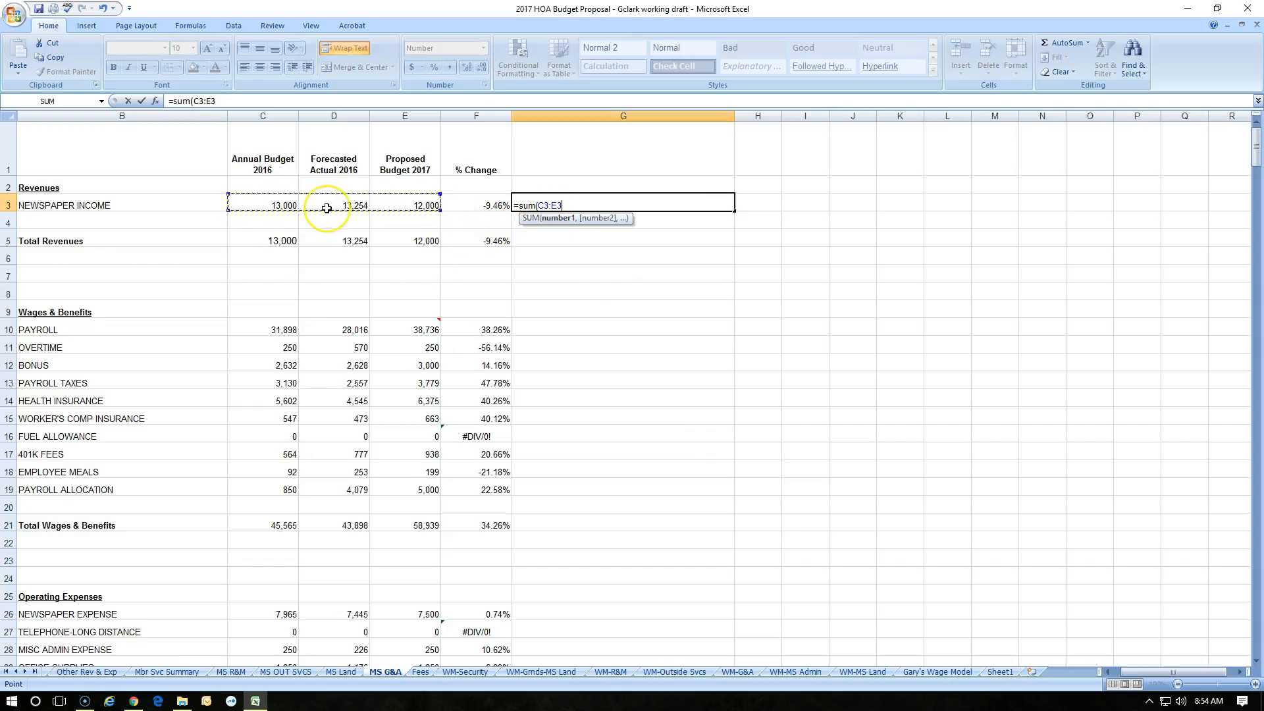
{"action": "key", "text": "Return"}
{"action": "left_click_drag", "start_coordinate": [417, 206], "coordinate": [295, 206]}
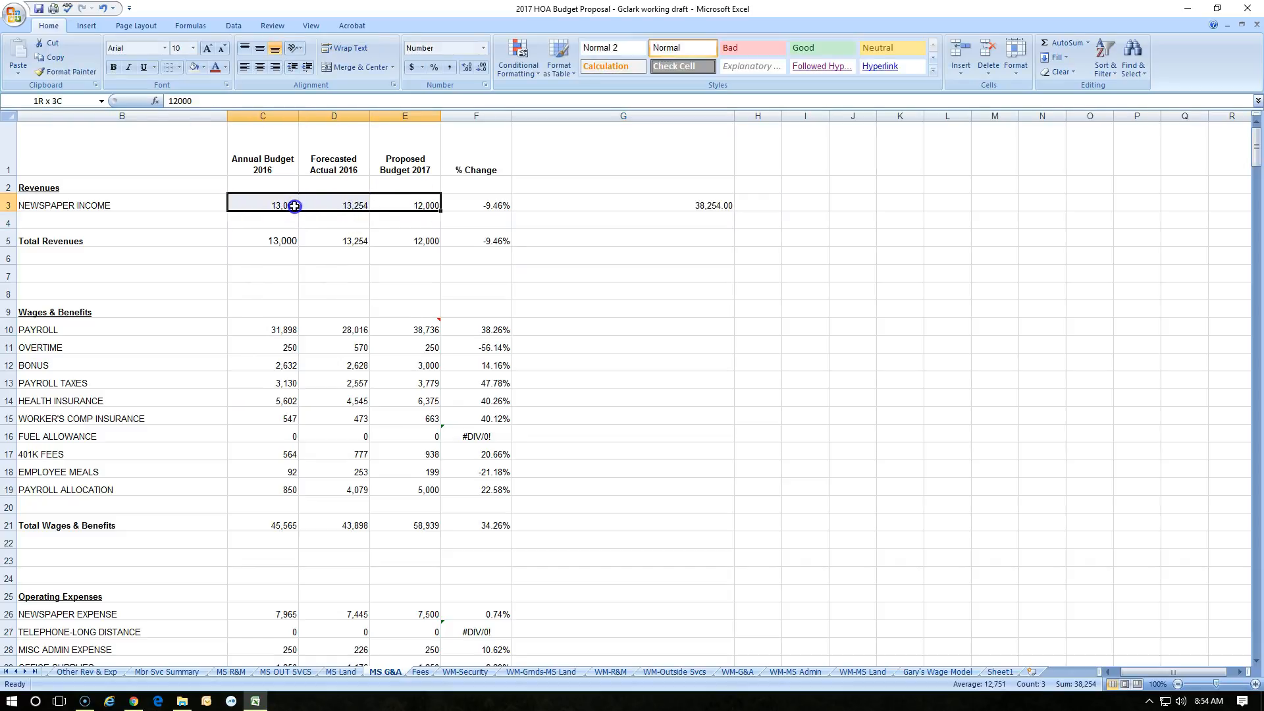
- Replace the formula in G3 with =SUM(E3,E10) to add the proposed 2017 newspaper income and payroll
{"action": "left_click", "coordinate": [679, 209]}
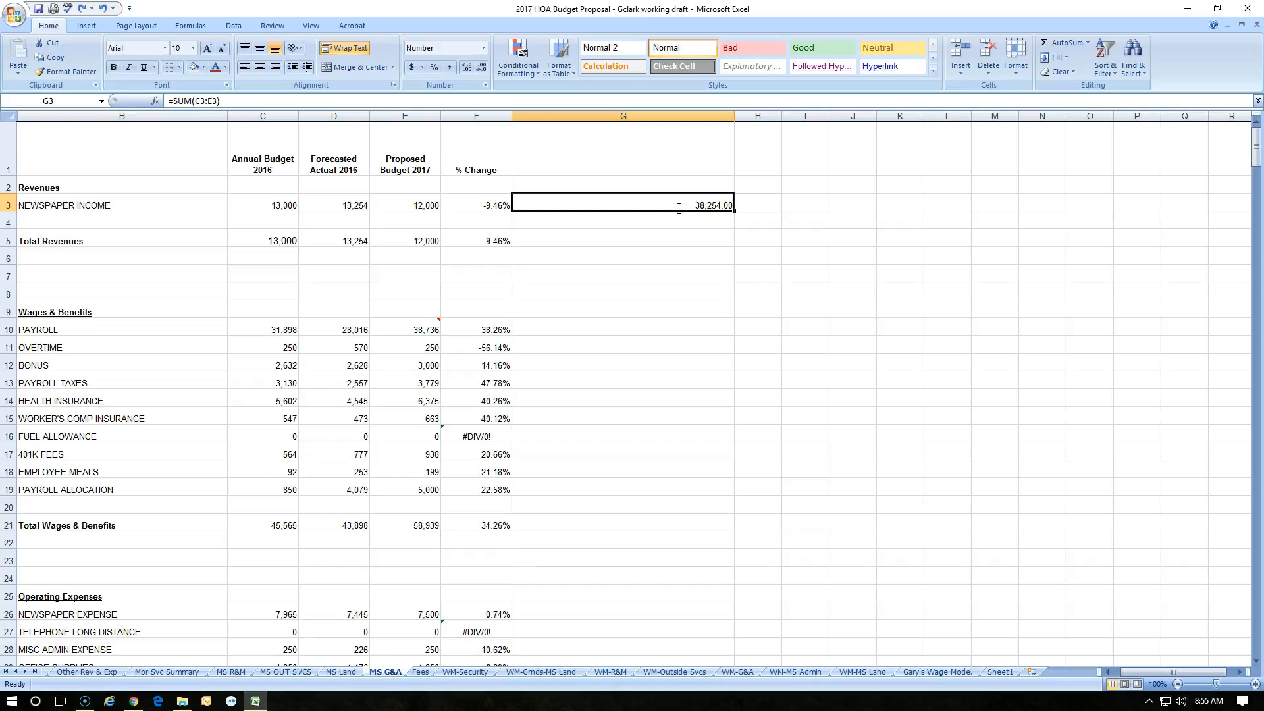
{"action": "type", "text": "="}
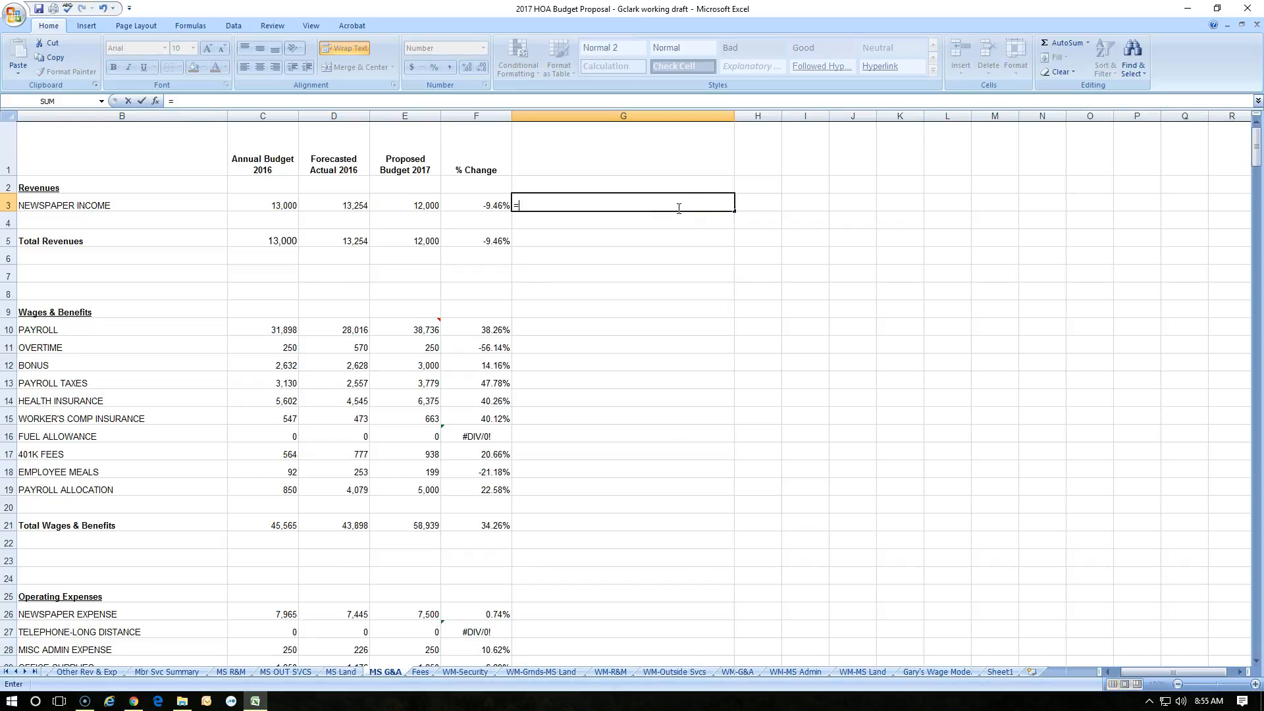
{"action": "type", "text": "sum("}
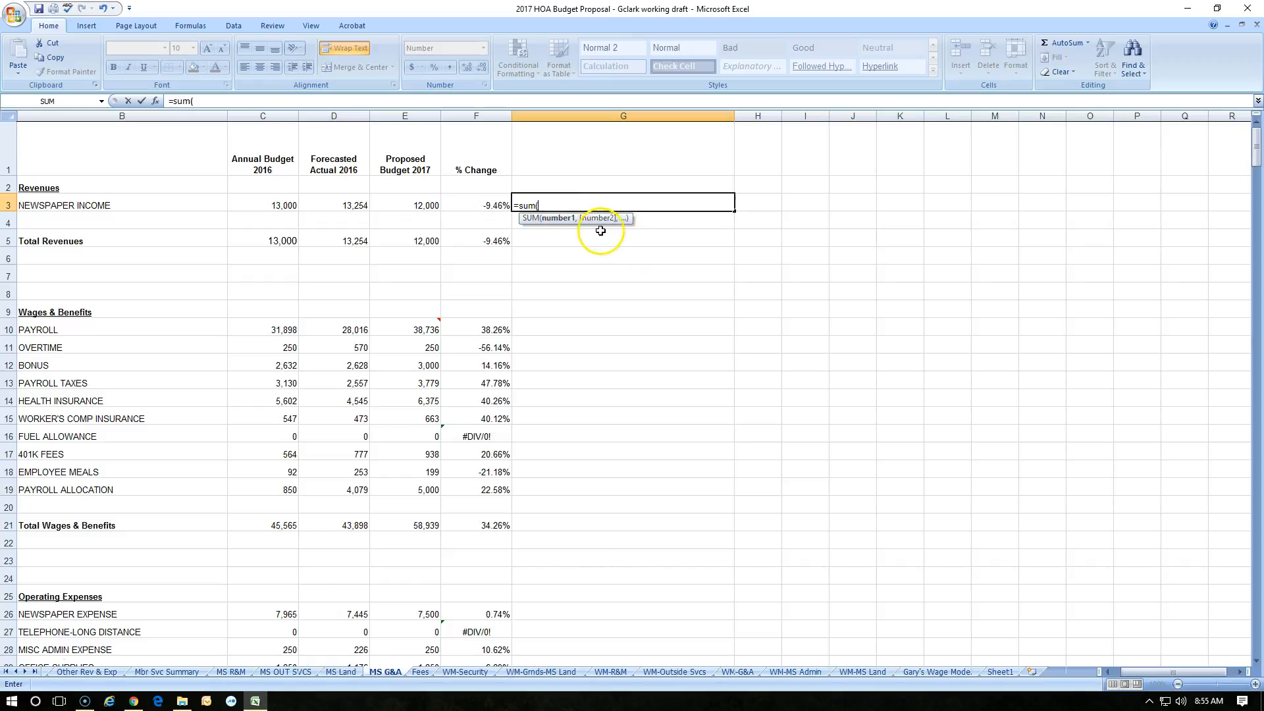
{"action": "left_click", "coordinate": [414, 206]}
{"action": "type", "text": ","}
{"action": "left_click", "coordinate": [420, 327]}
{"action": "key", "text": "Return"}
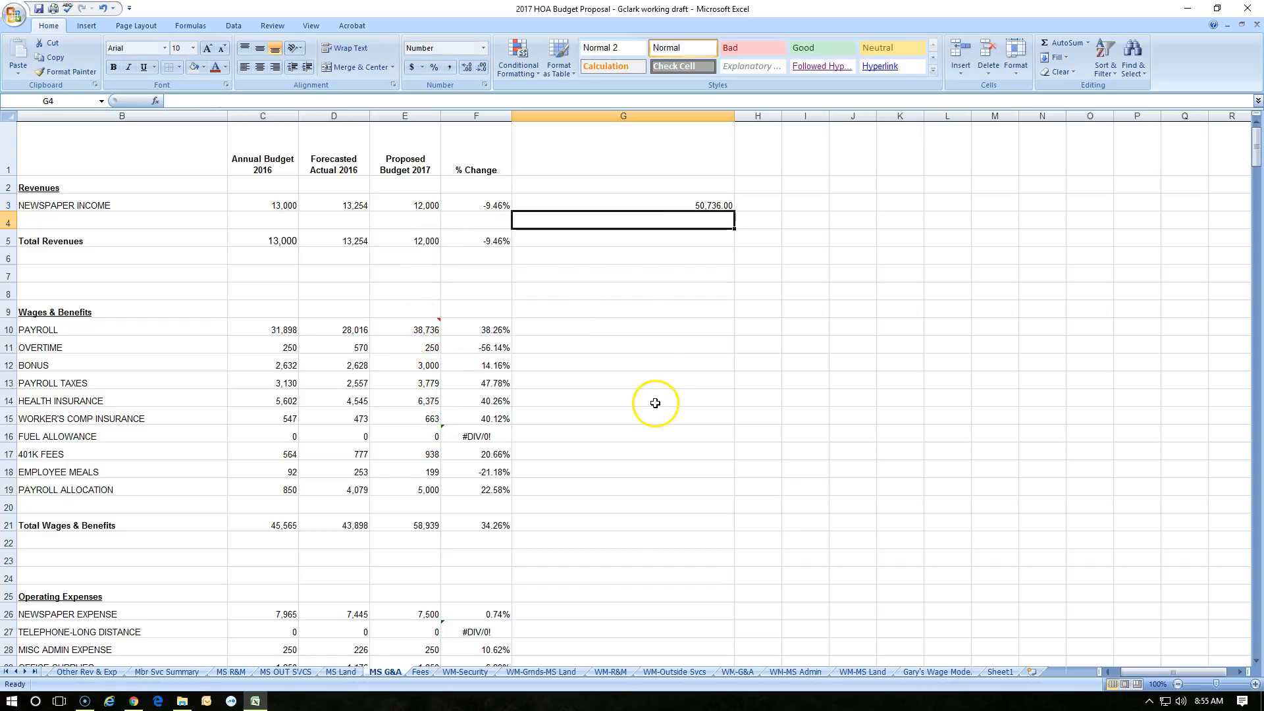
- Change the formula in G3 to =SUM(E3/3) to divide the proposed newspaper income by 3
{"action": "double_click", "coordinate": [679, 203]}
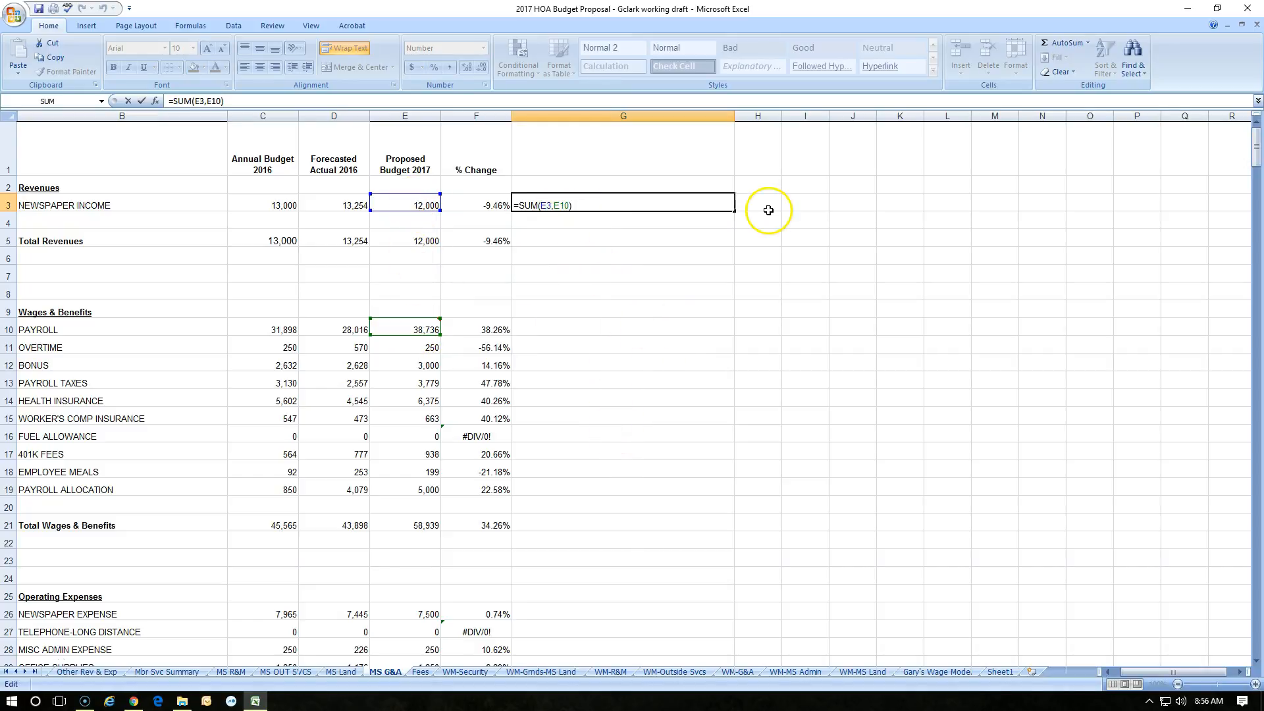
{"action": "key", "text": "BackSpace"}
{"action": "key", "text": "BackSpace"}
{"action": "key", "text": "BackSpace"}
{"action": "key", "text": "BackSpace"}
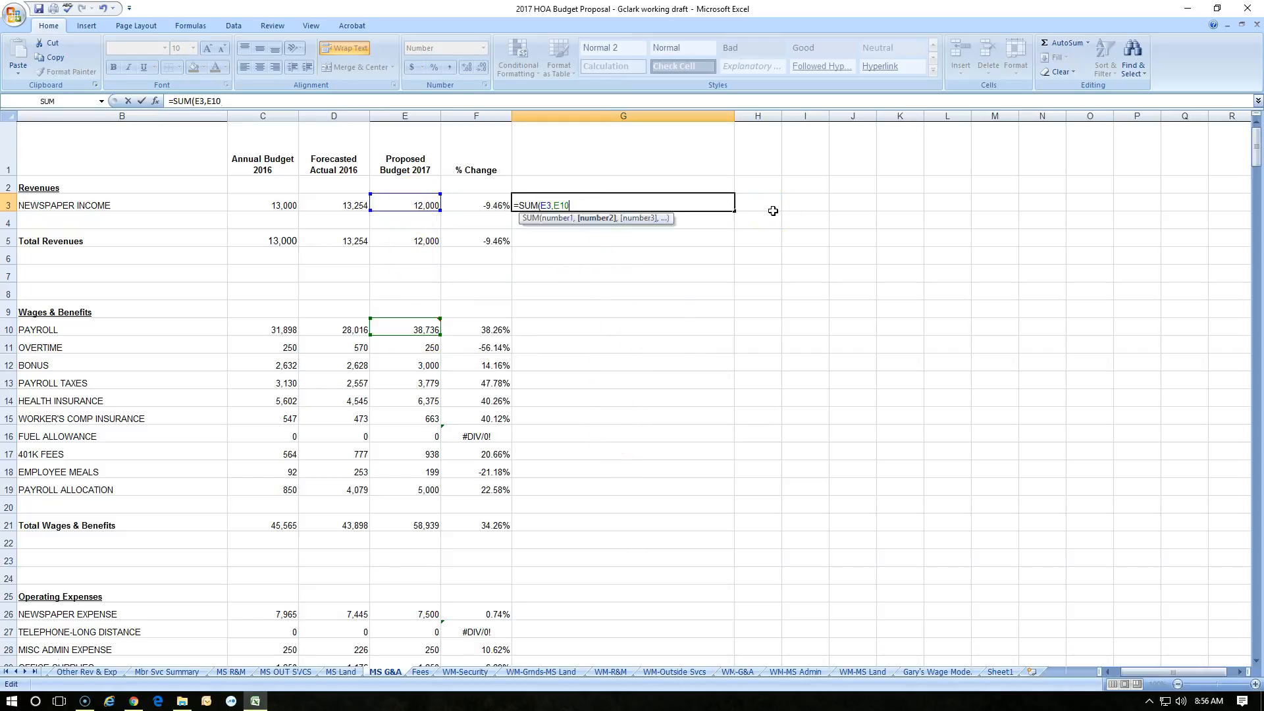
{"action": "key", "text": "BackSpace"}
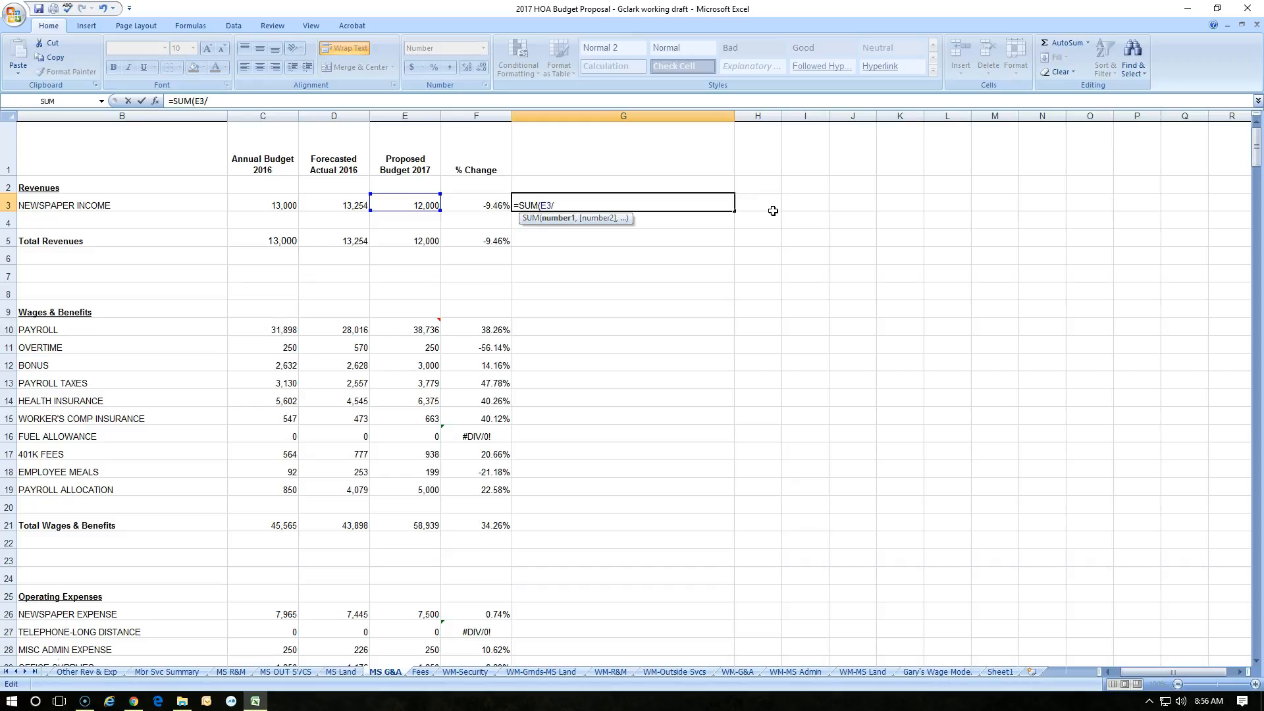
{"action": "key", "text": "Return"}
- Change the division in G3 to a multiplication so that the formula reads =SUM(E3*3)
{"action": "double_click", "coordinate": [725, 204]}
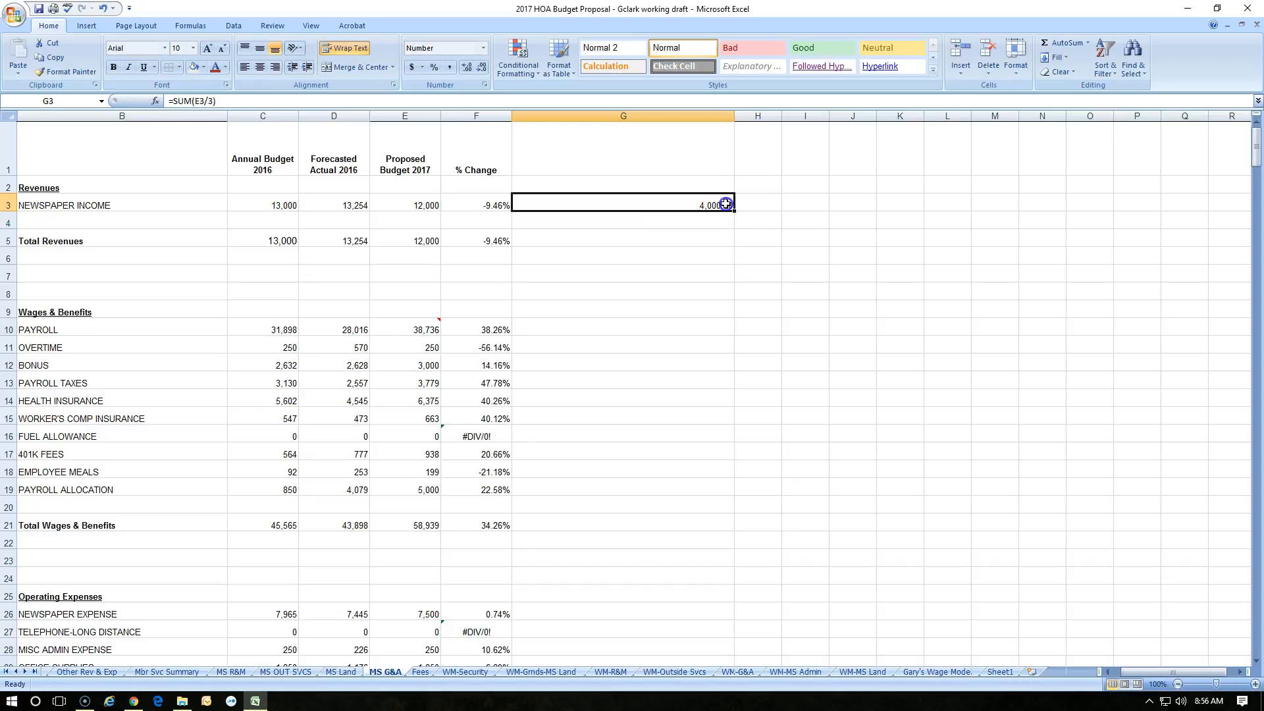
{"action": "left_click", "coordinate": [553, 204]}
{"action": "key", "text": "BackSpace"}
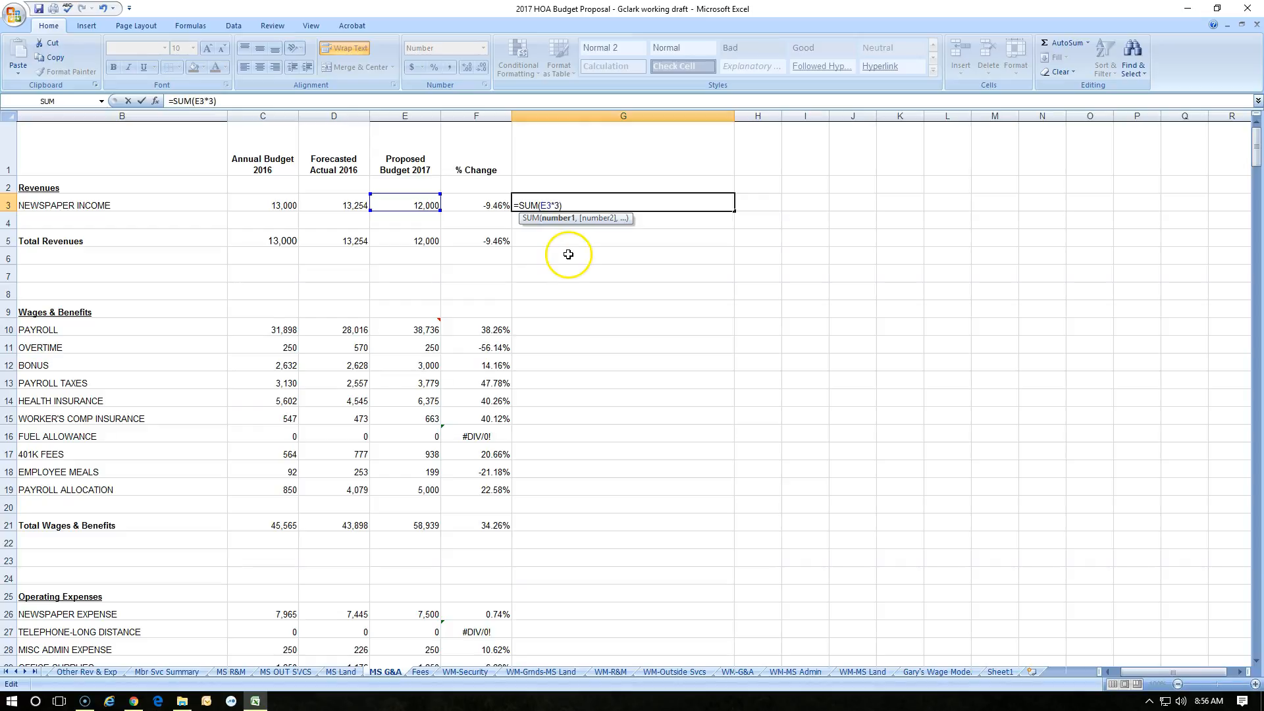
{"action": "type", "text": "*"}
{"action": "key", "text": "Return"}
- Replace the formula in G3 with =SUM(C3:E3)/3 to average the three newspaper income figures
{"action": "left_click", "coordinate": [696, 205]}
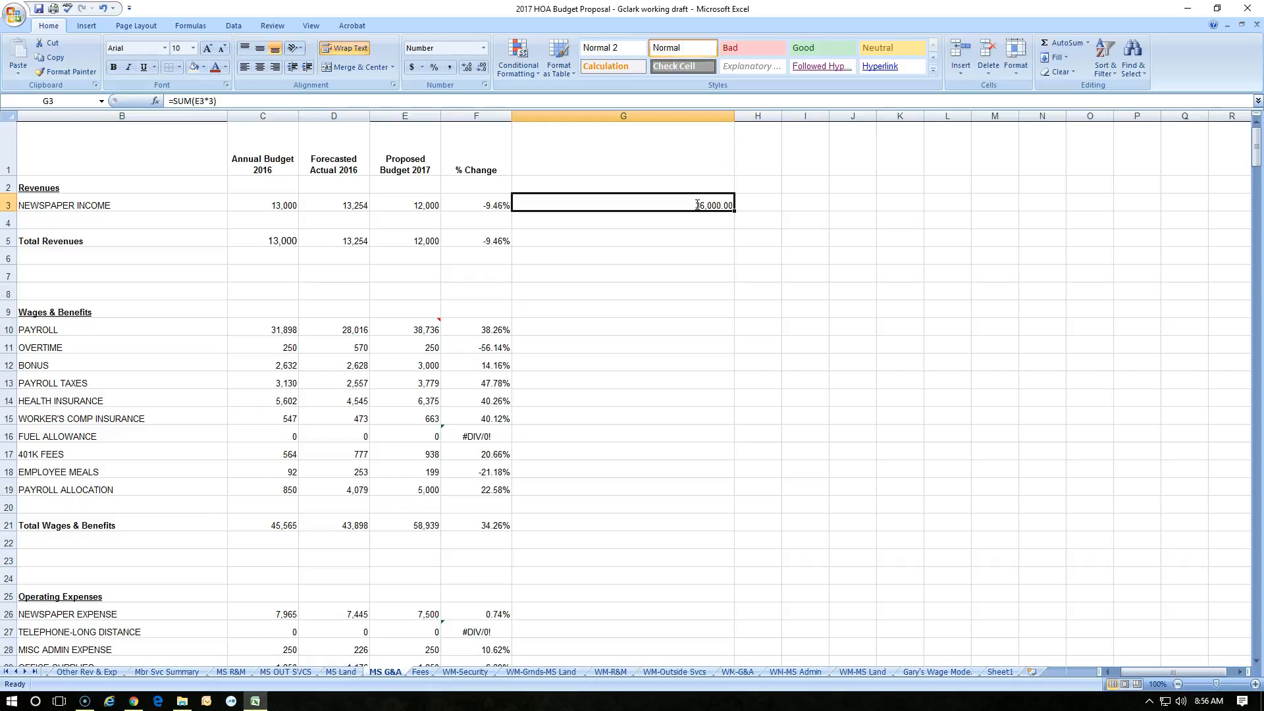
{"action": "type", "text": "=sum("}
{"action": "left_click_drag", "start_coordinate": [421, 203], "coordinate": [279, 202]}
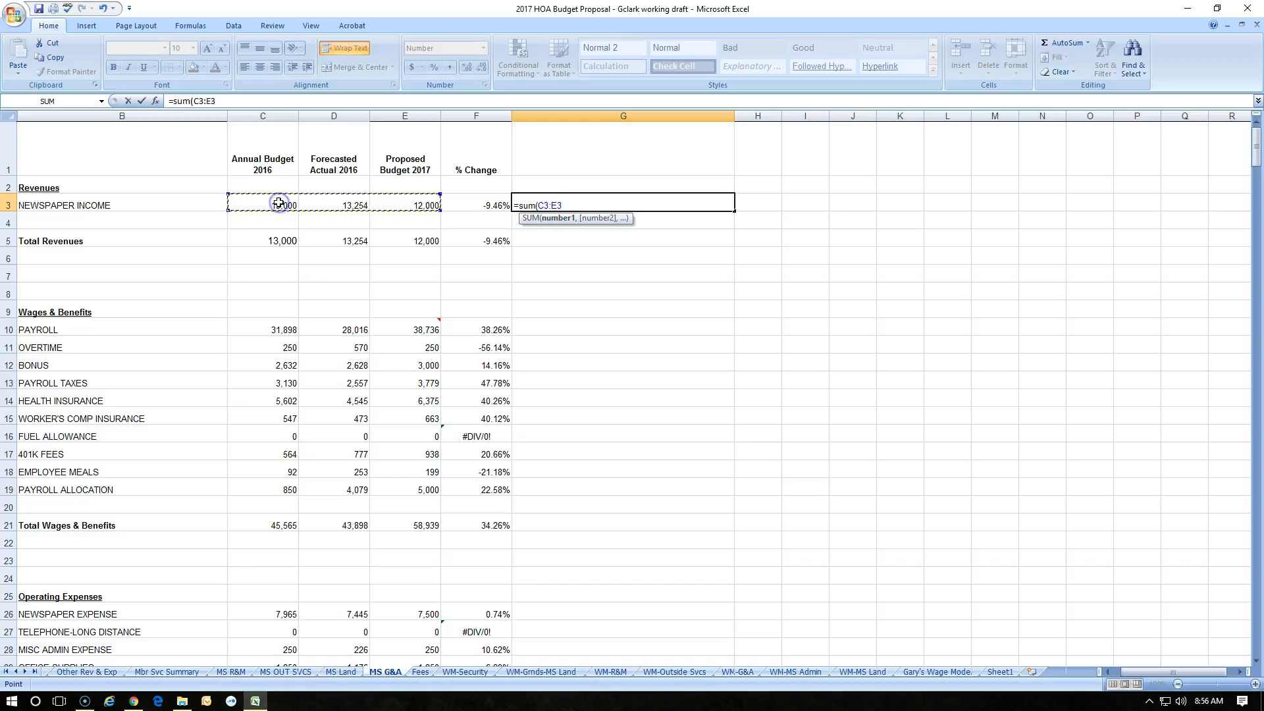
{"action": "type", "text": ")/3"}
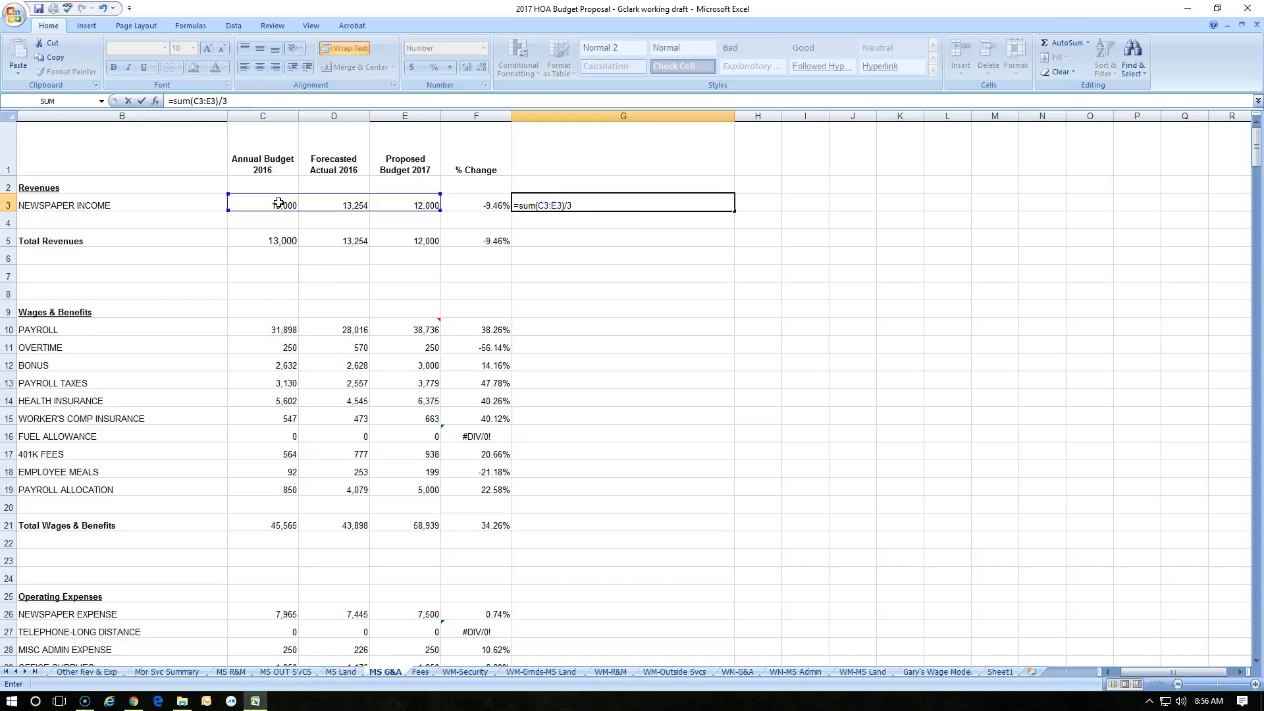
{"action": "key", "text": "Return"}
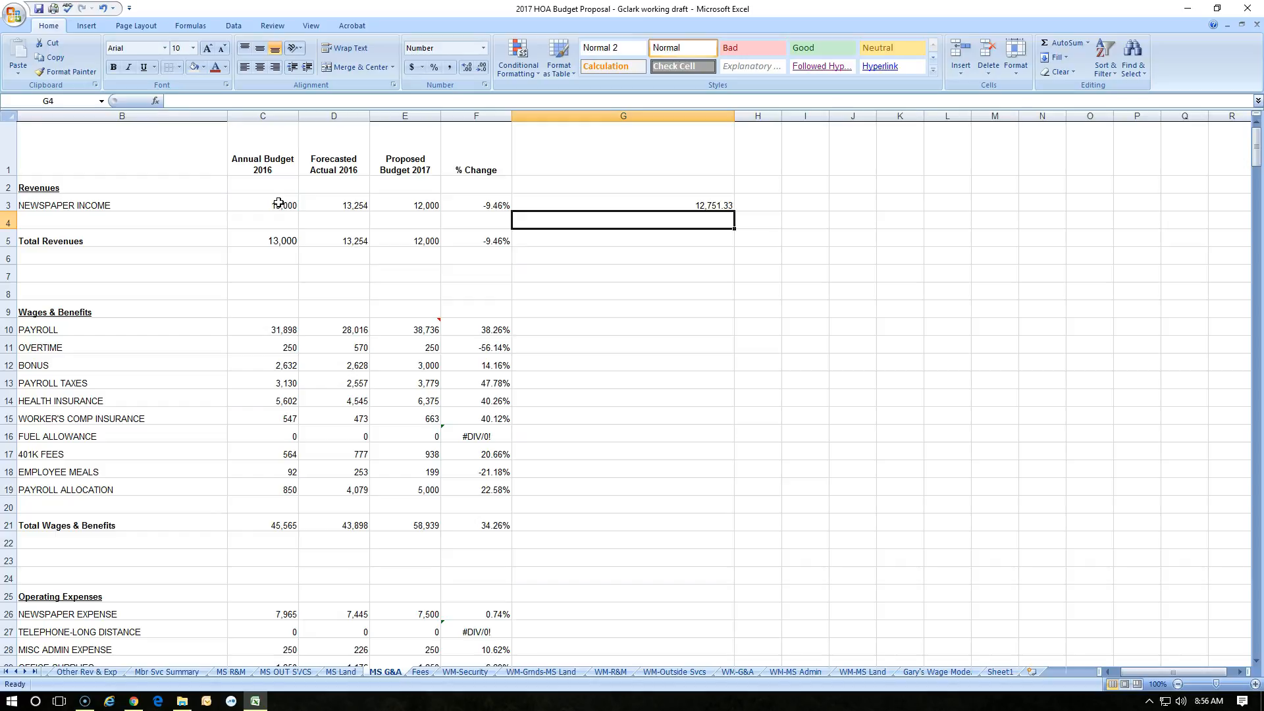
- Review the cell references in G3's averaging formula and clear the cell's contents
{"action": "left_click", "coordinate": [655, 209]}
{"action": "double_click", "coordinate": [559, 208]}
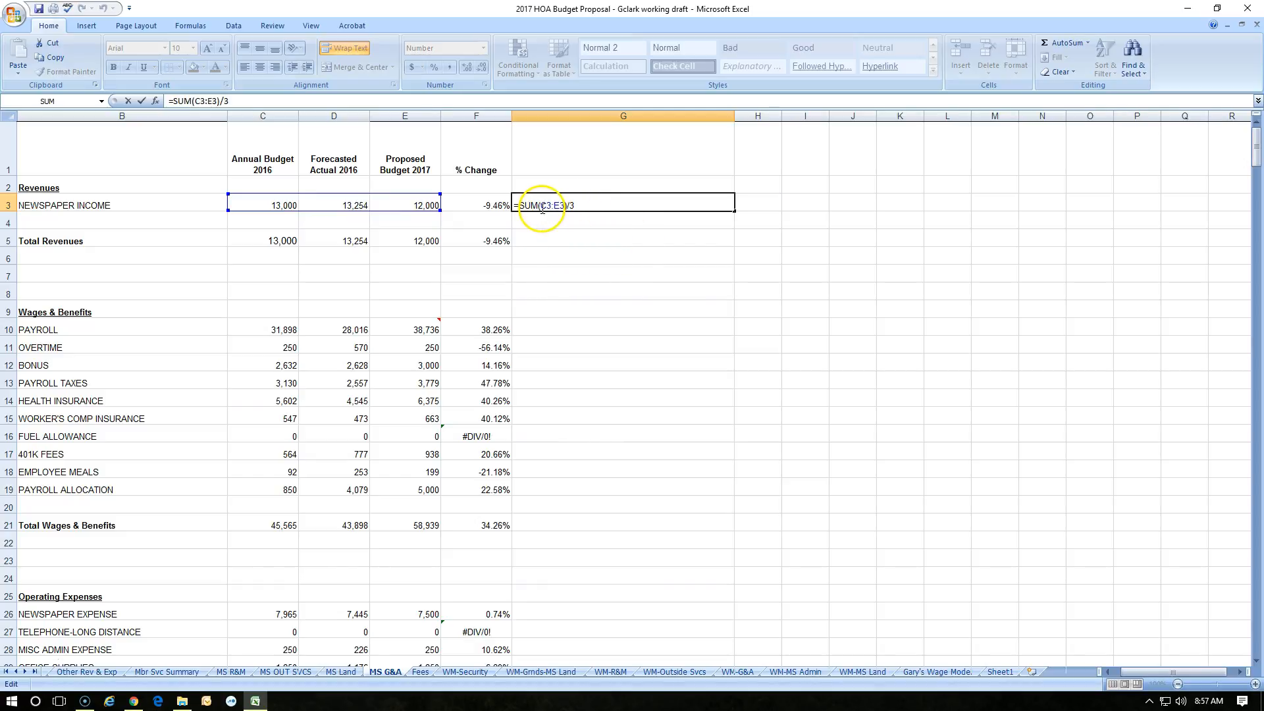
{"action": "key", "text": "Escape"}
{"action": "type", "text": "=SU"}
{"action": "key", "text": "BackSpace"}
{"action": "key", "text": "BackSpace"}
{"action": "key", "text": "BackSpace"}
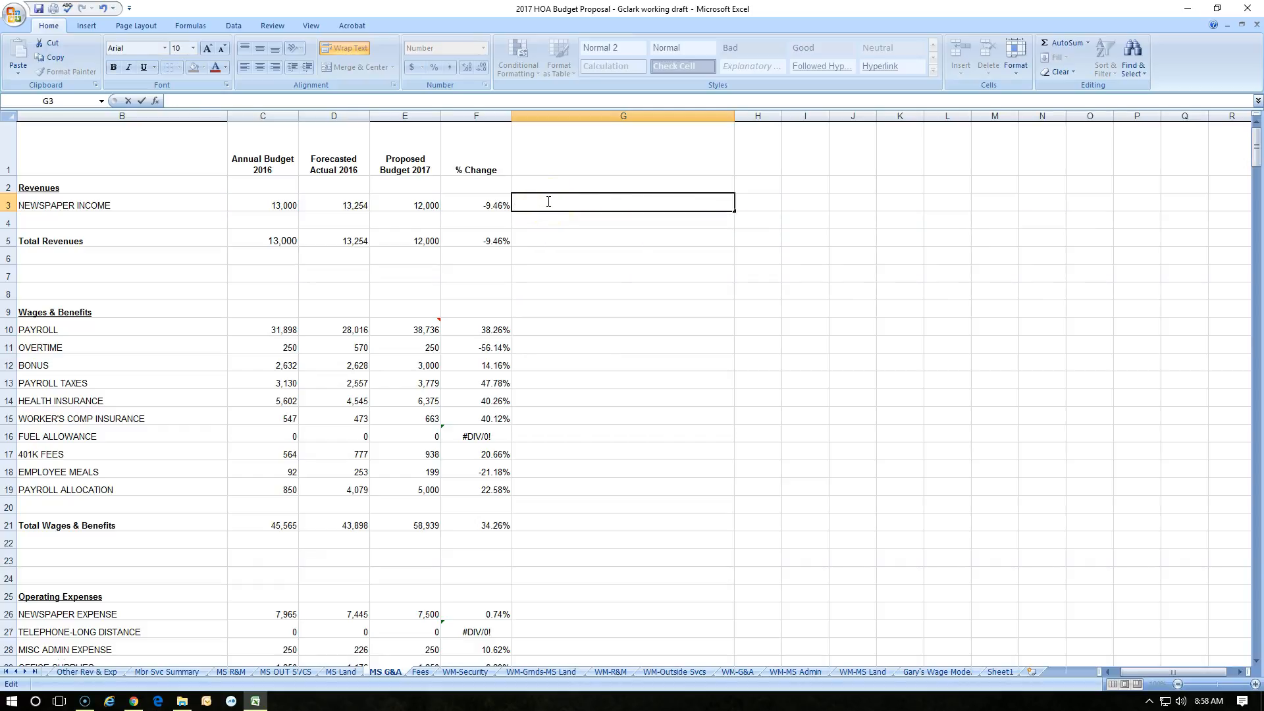
- Enter =SUM(C3:E3)/SUM(C10:E10) in G3, accepting the proposed closing-parenthesis correction, and inspect the ranges it references
{"action": "type", "text": "=sum("}
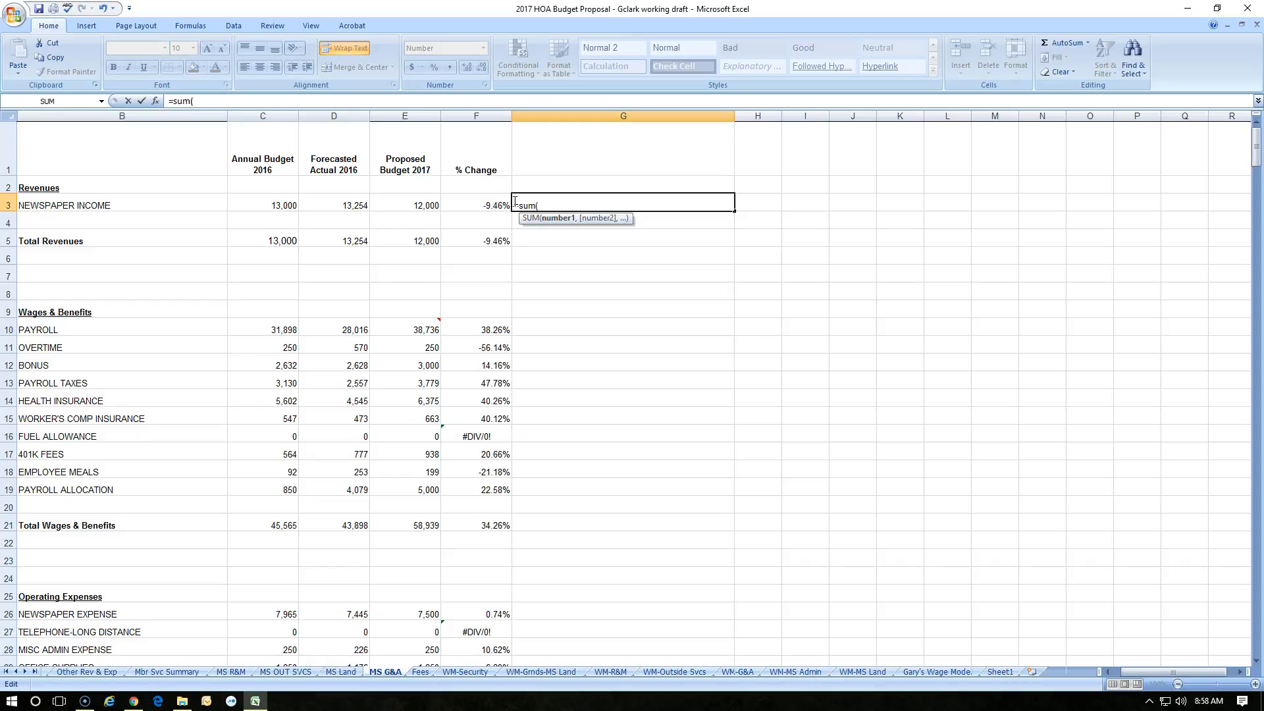
{"action": "left_click_drag", "start_coordinate": [424, 205], "coordinate": [287, 207]}
{"action": "type", "text": ")"}
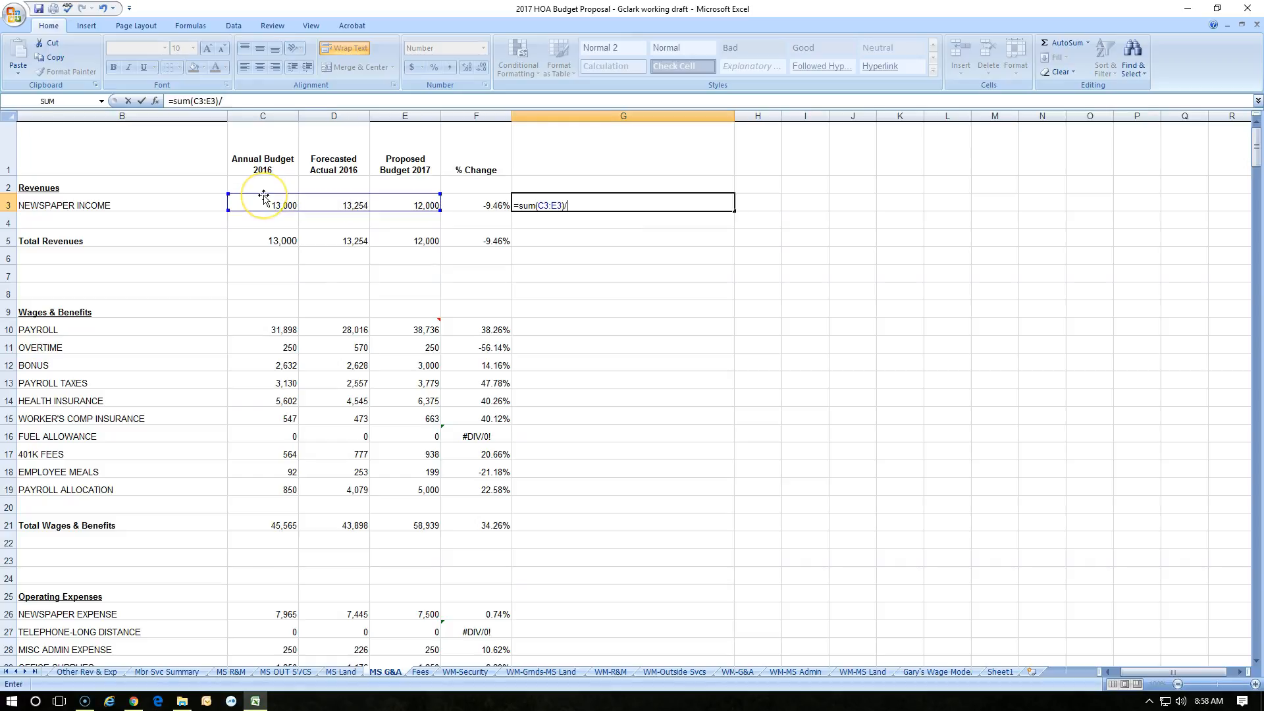
{"action": "type", "text": "/sum("}
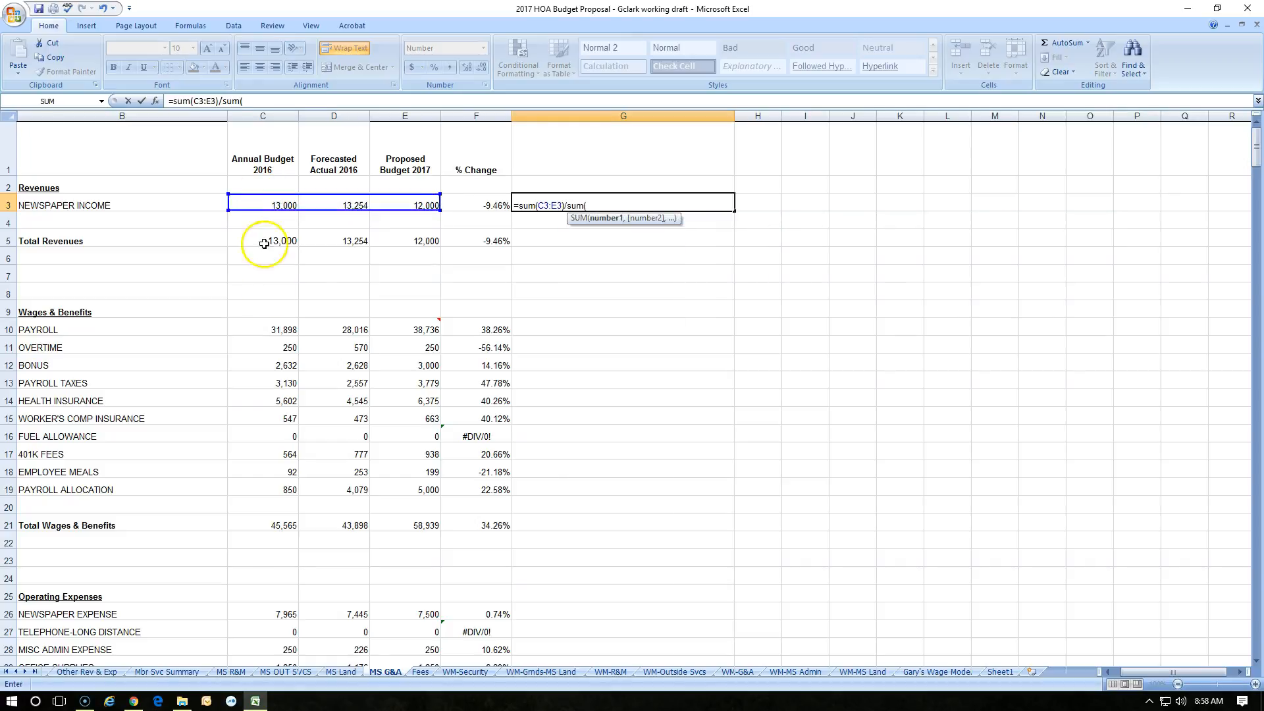
{"action": "left_click_drag", "start_coordinate": [418, 329], "coordinate": [298, 334]}
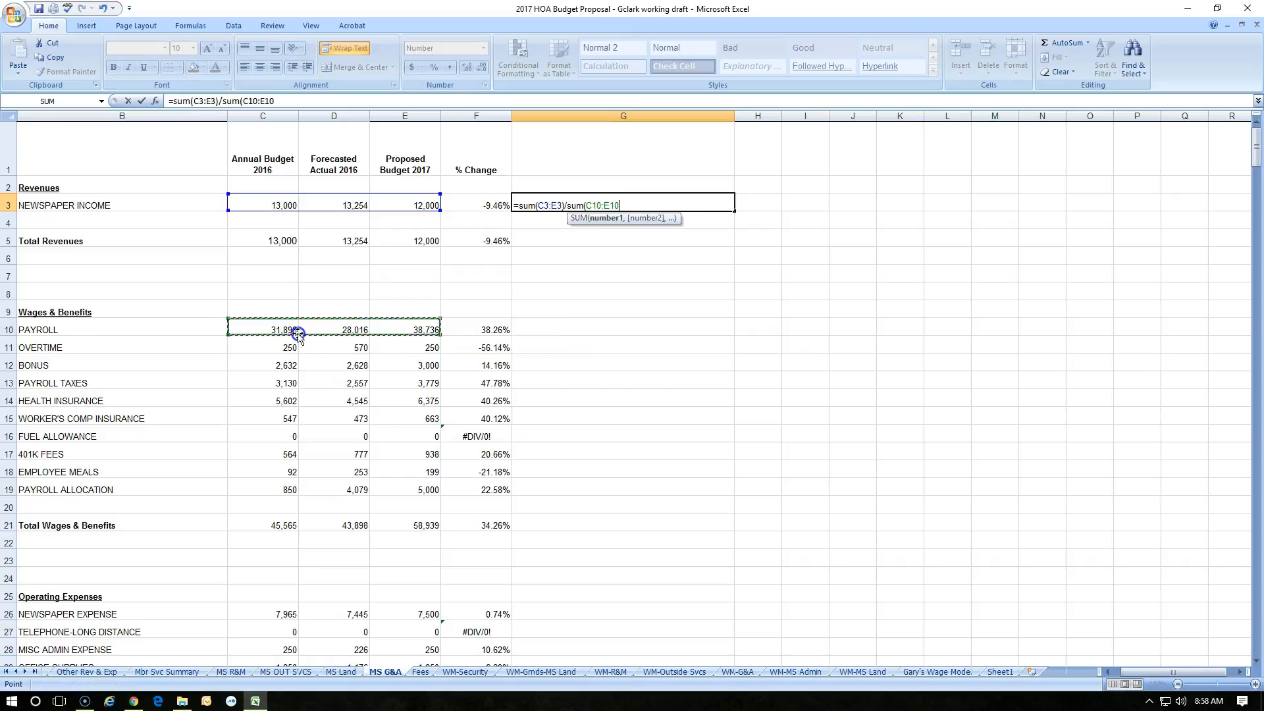
{"action": "key", "text": "Return"}
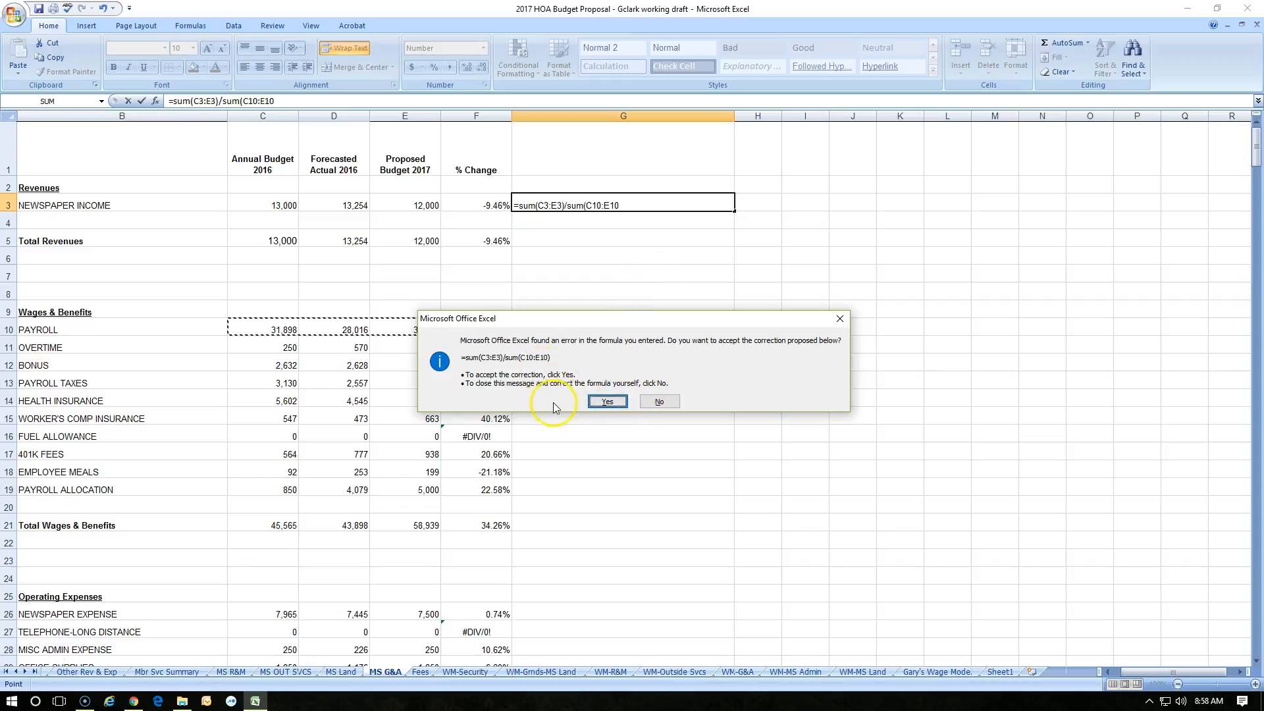
{"action": "left_click", "coordinate": [606, 402]}
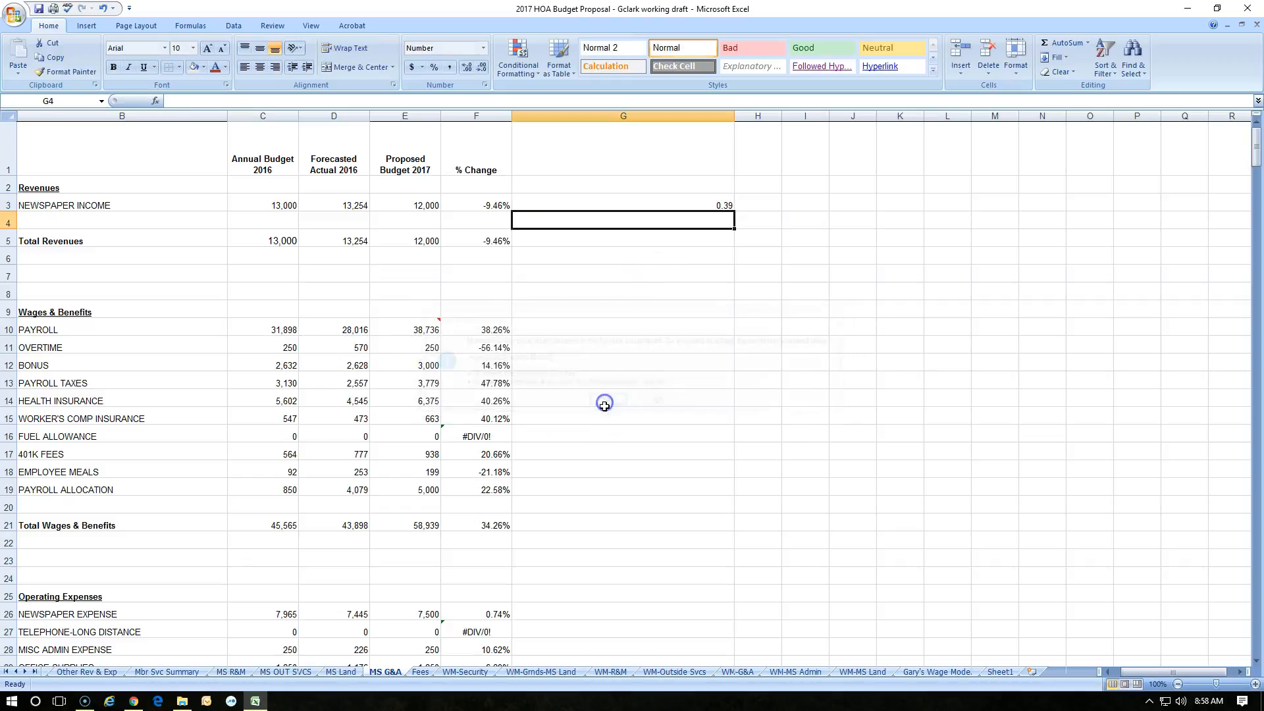
{"action": "left_click", "coordinate": [696, 207]}
{"action": "double_click", "coordinate": [696, 207]}
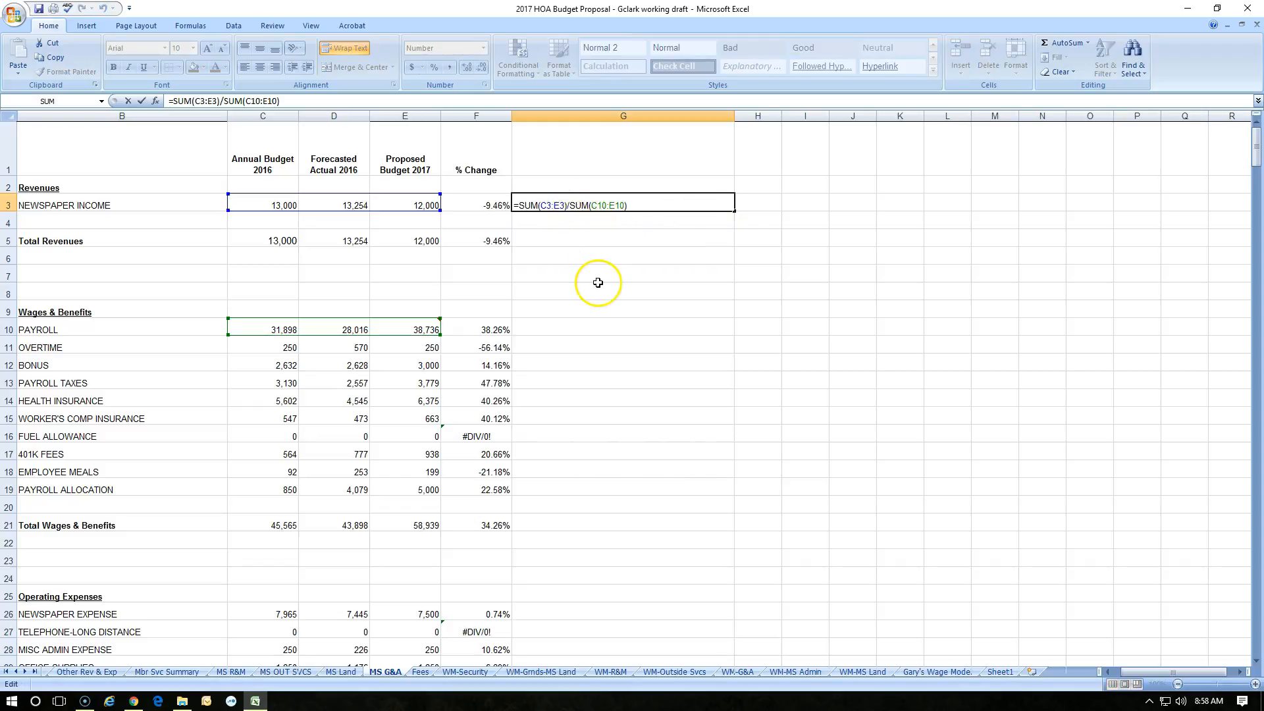
- Enter =SUM(C5:E5)/(C10:E10) in G5, without a second SUM, accept the proposed correction and inspect the formula
{"action": "left_click", "coordinate": [594, 239]}
{"action": "type", "text": "=sum("}
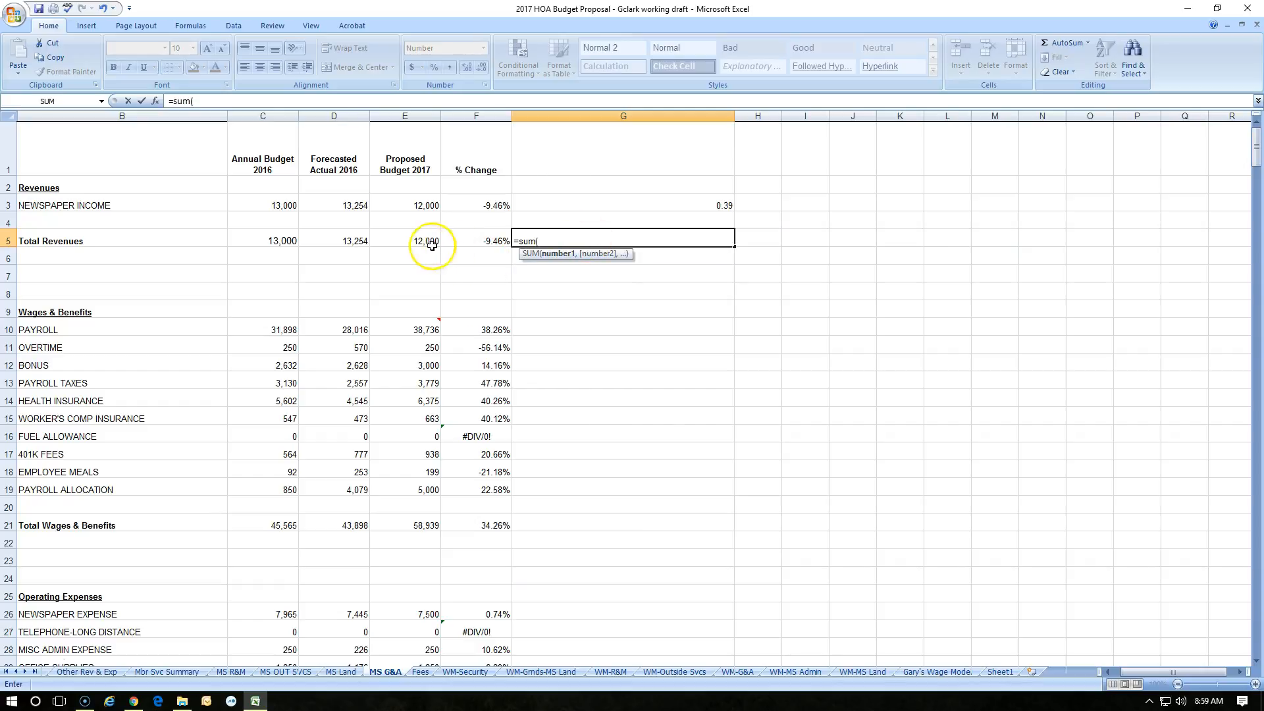
{"action": "left_click_drag", "start_coordinate": [428, 239], "coordinate": [290, 239]}
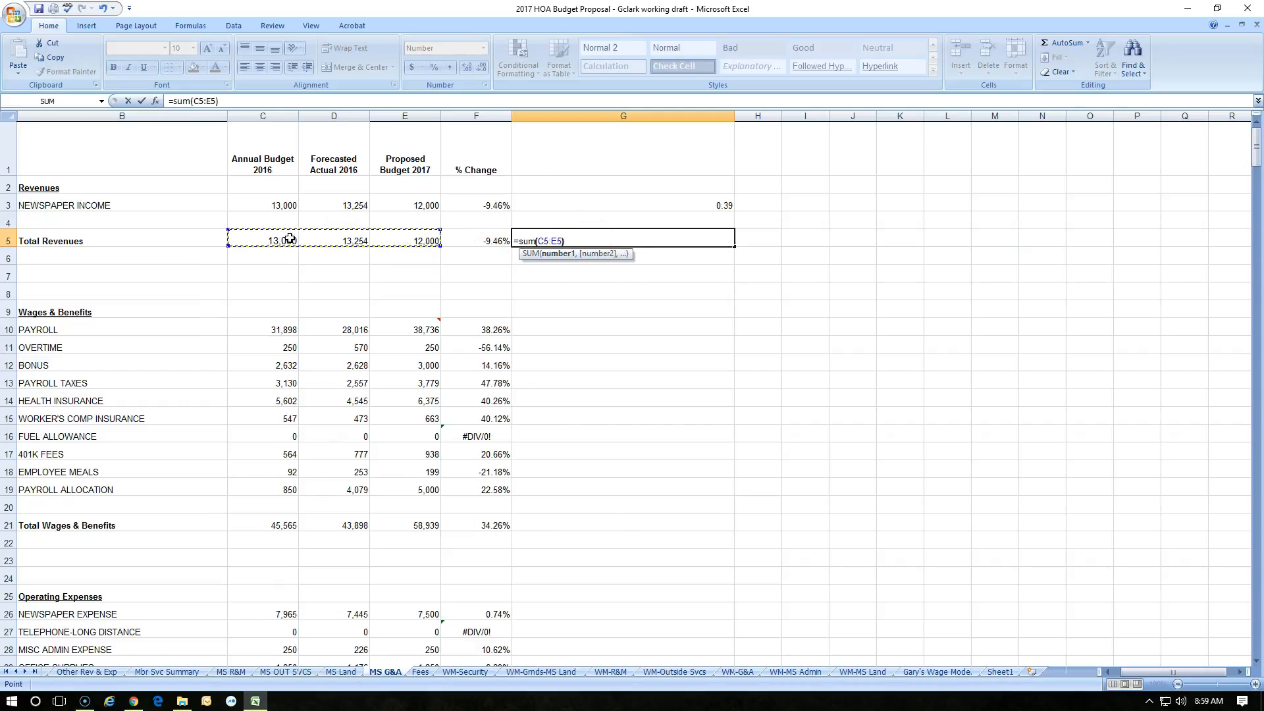
{"action": "type", "text": ")/"}
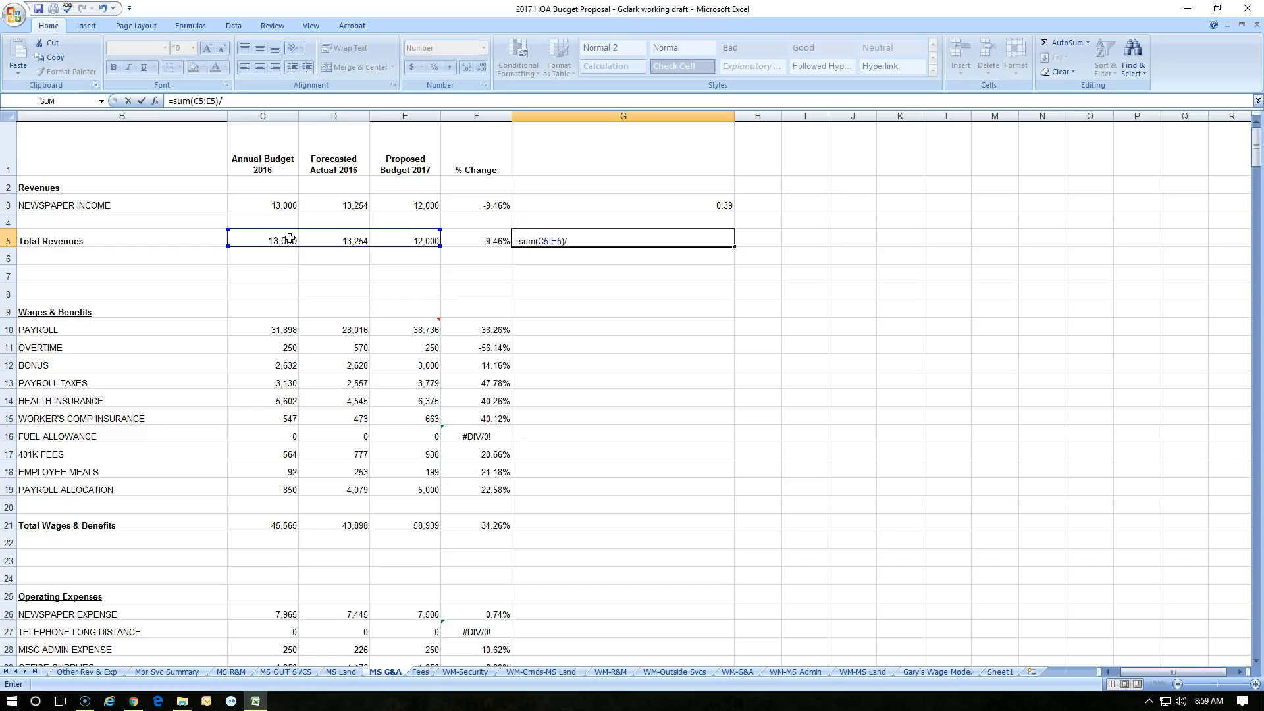
{"action": "type", "text": "("}
{"action": "left_click_drag", "start_coordinate": [422, 329], "coordinate": [294, 327]}
{"action": "key", "text": "Return"}
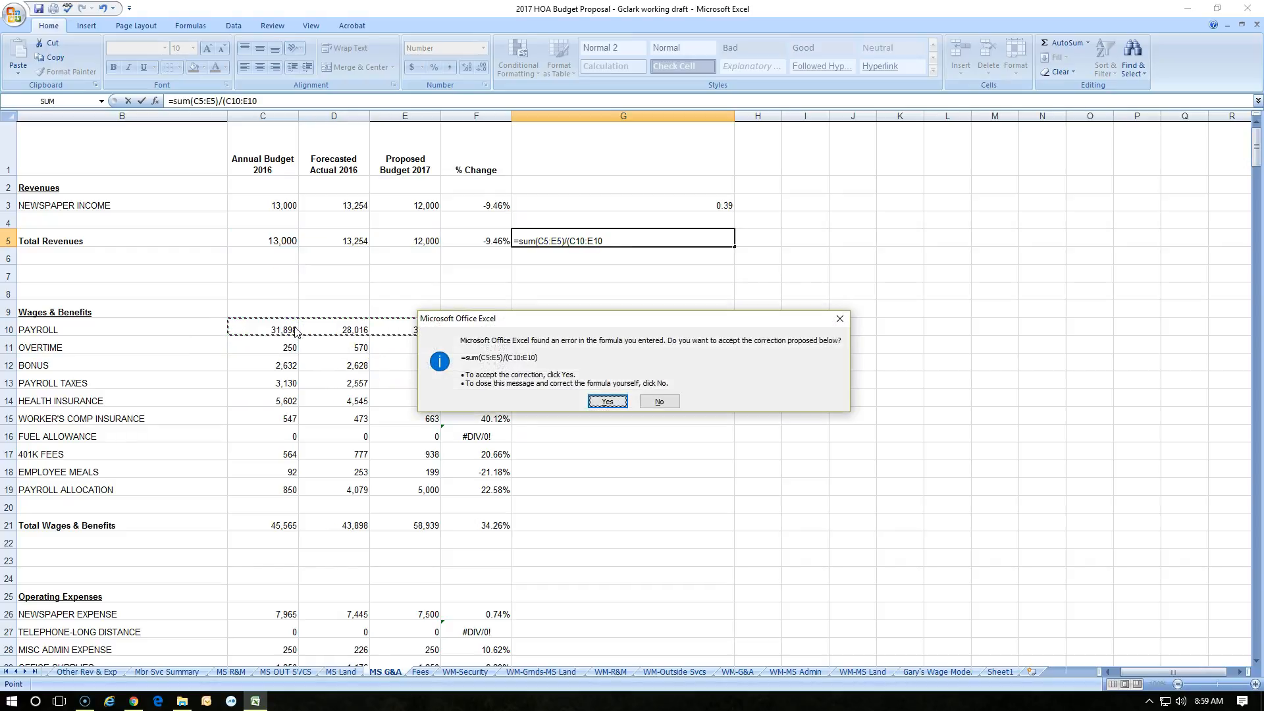
{"action": "left_click", "coordinate": [601, 401]}
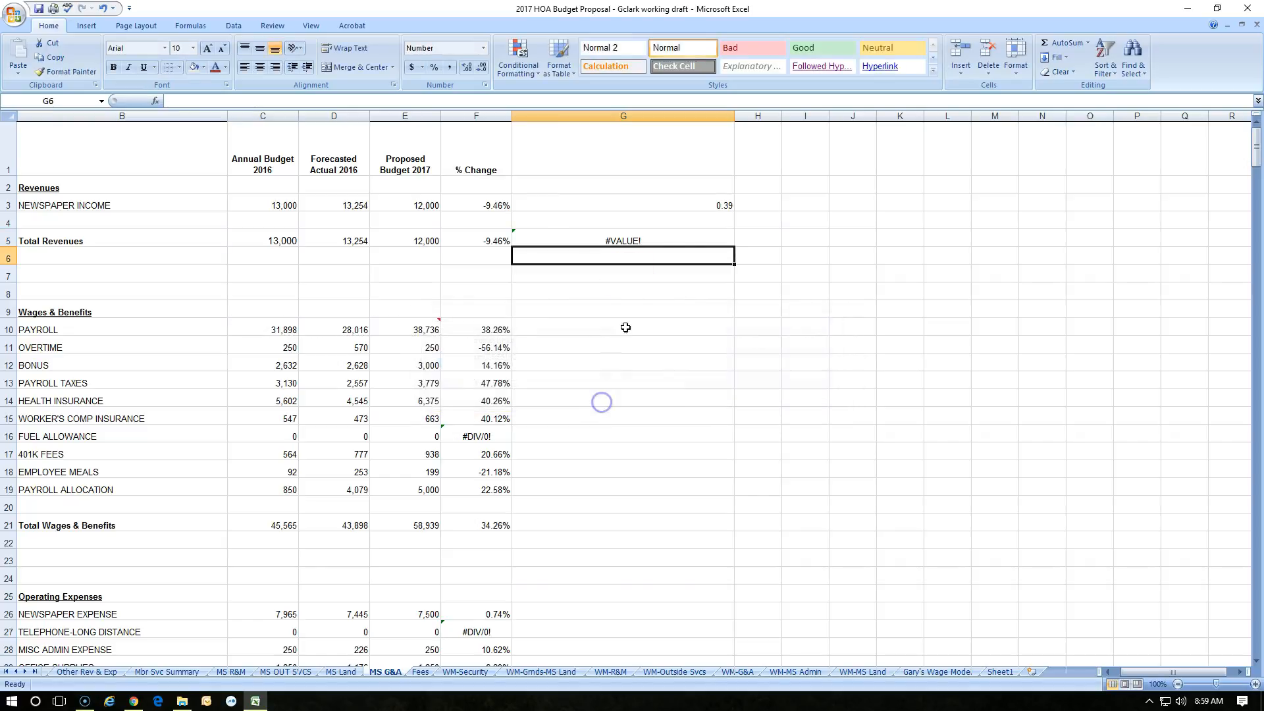
{"action": "left_click", "coordinate": [631, 240]}
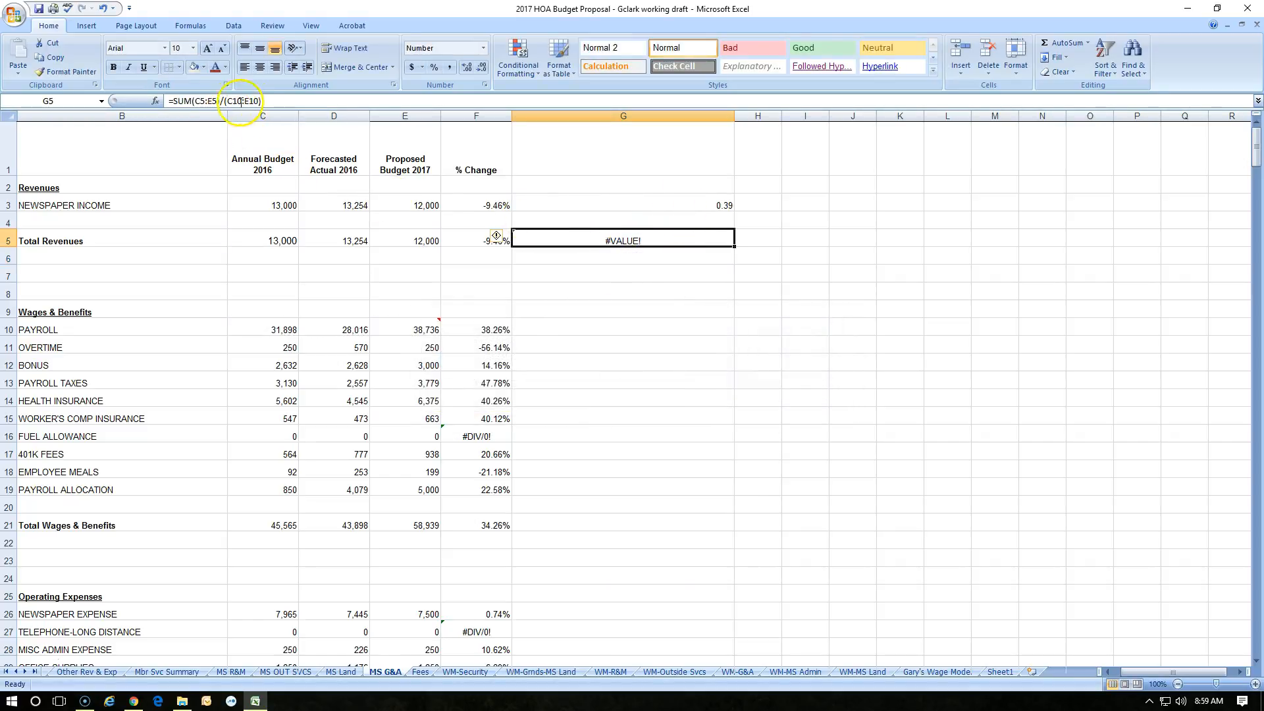
- Clear the contents of G3:G5, removing both test division formulas
{"action": "left_click", "coordinate": [595, 202]}
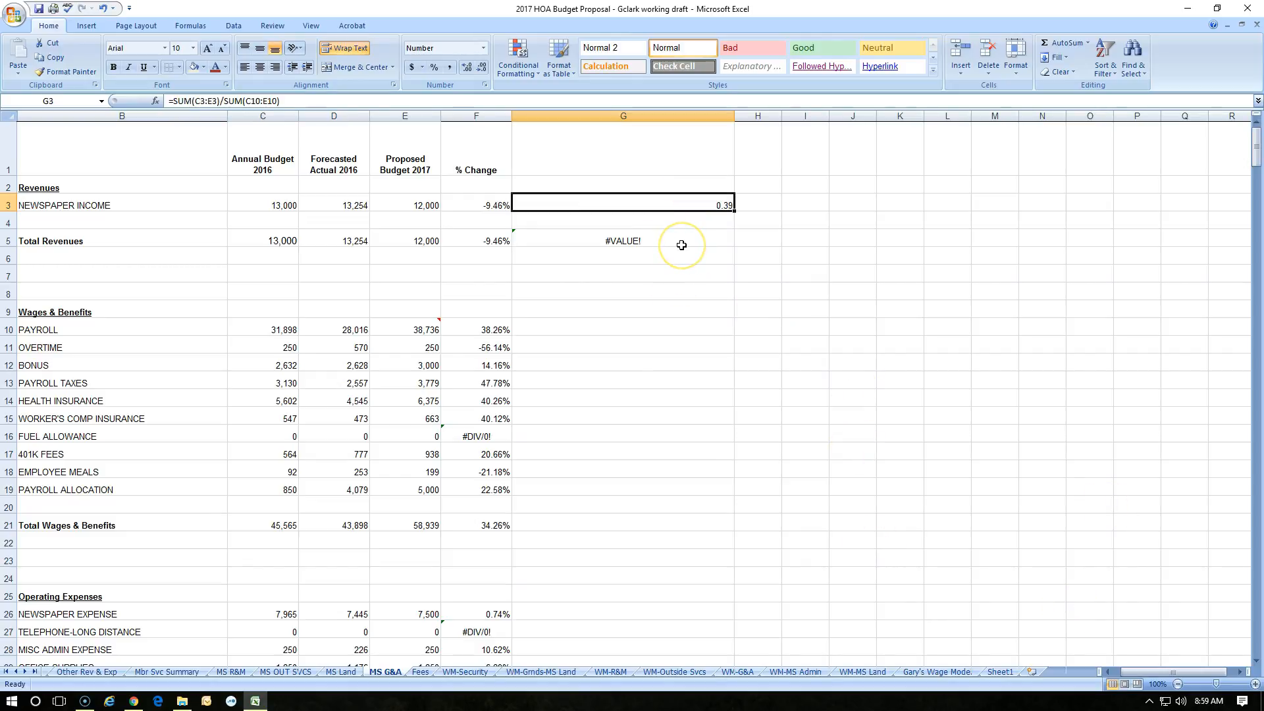
{"action": "left_click_drag", "start_coordinate": [665, 206], "coordinate": [668, 237]}
{"action": "key", "text": "Delete"}
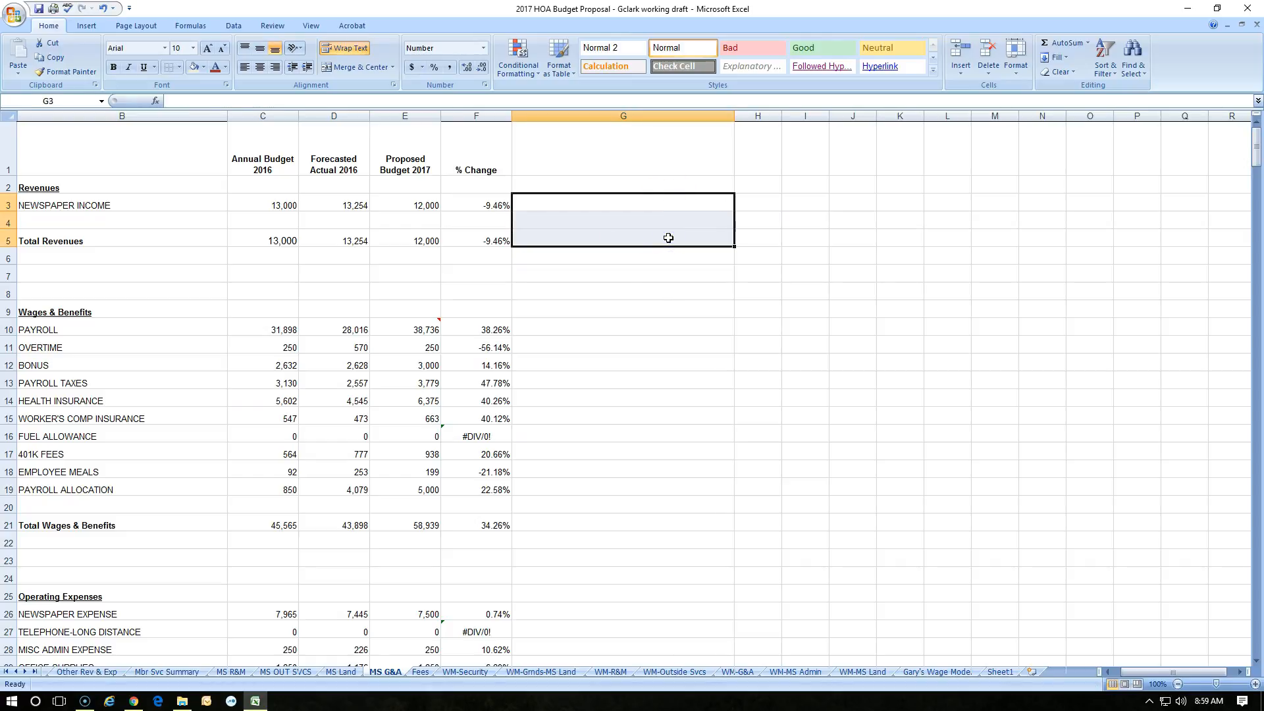
- Select the three payroll figures in C10:E10 and check their average, count and sum without writing a formula
{"action": "left_click", "coordinate": [804, 451]}
{"action": "left_click_drag", "start_coordinate": [273, 327], "coordinate": [403, 429]}
{"action": "left_click", "coordinate": [842, 361]}
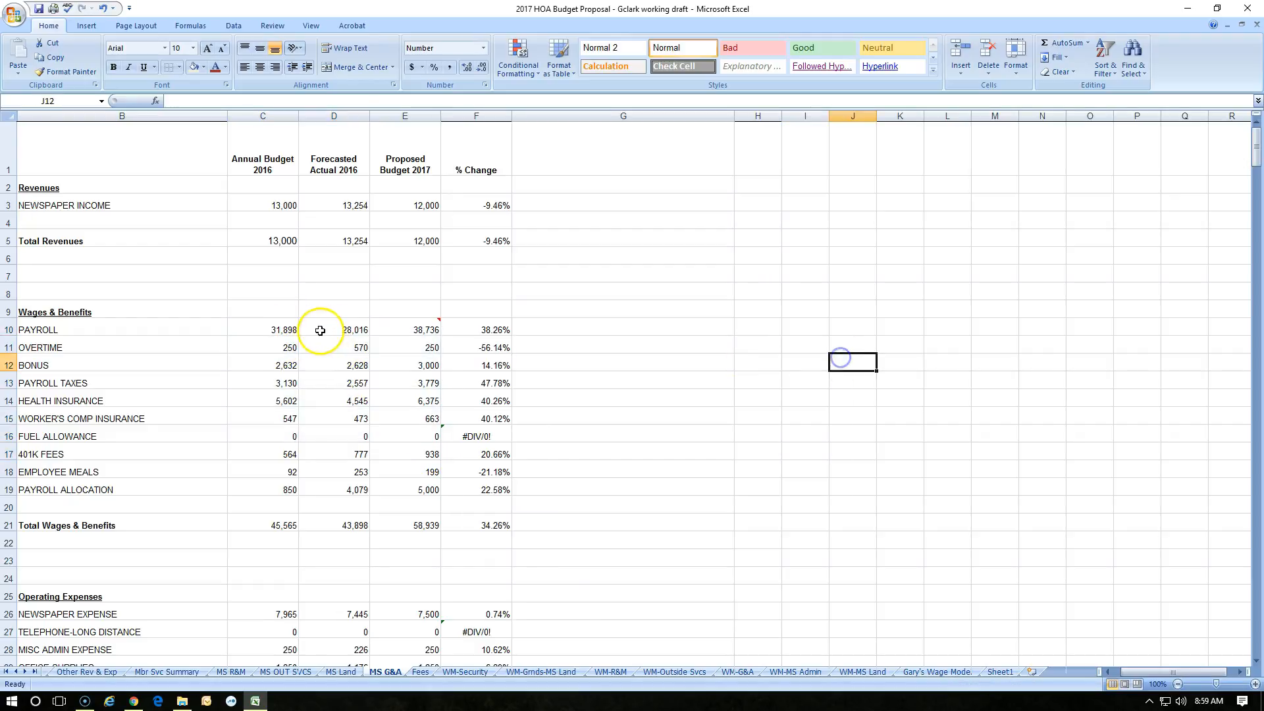
{"action": "left_click_drag", "start_coordinate": [252, 332], "coordinate": [405, 330]}
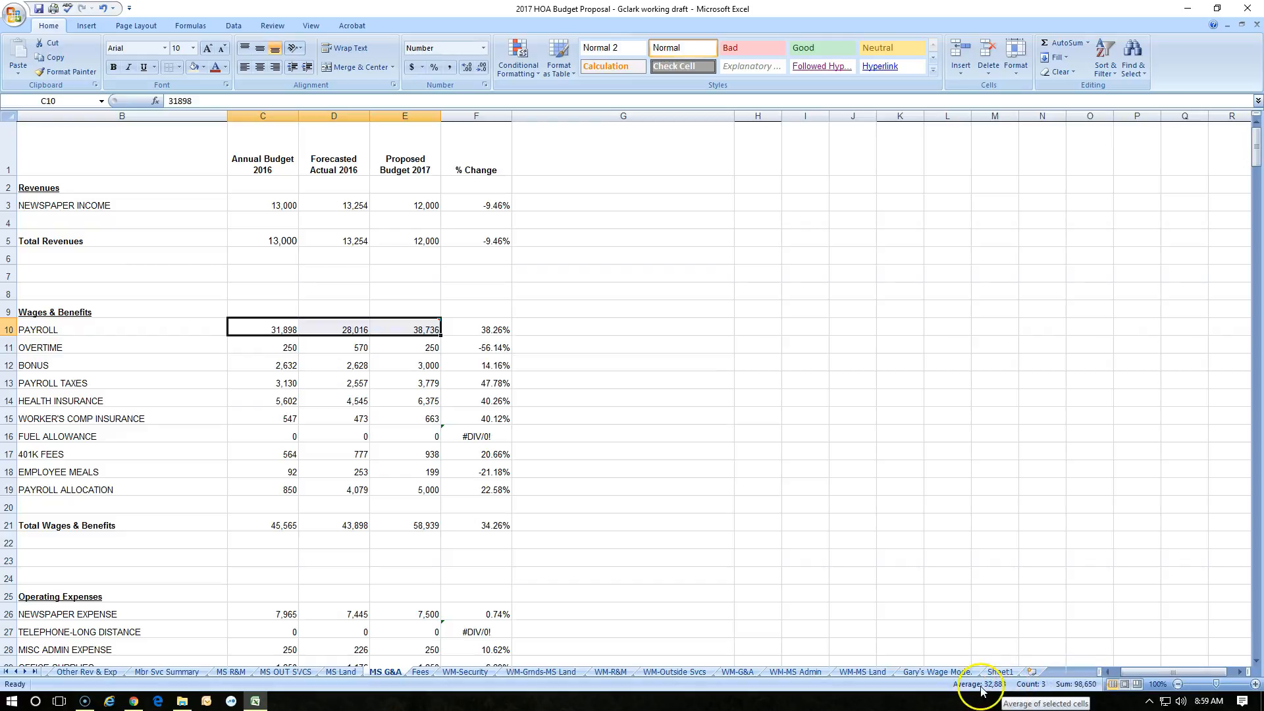
{"action": "left_click", "coordinate": [280, 330]}
{"action": "left_click_drag", "start_coordinate": [279, 330], "coordinate": [421, 327]}
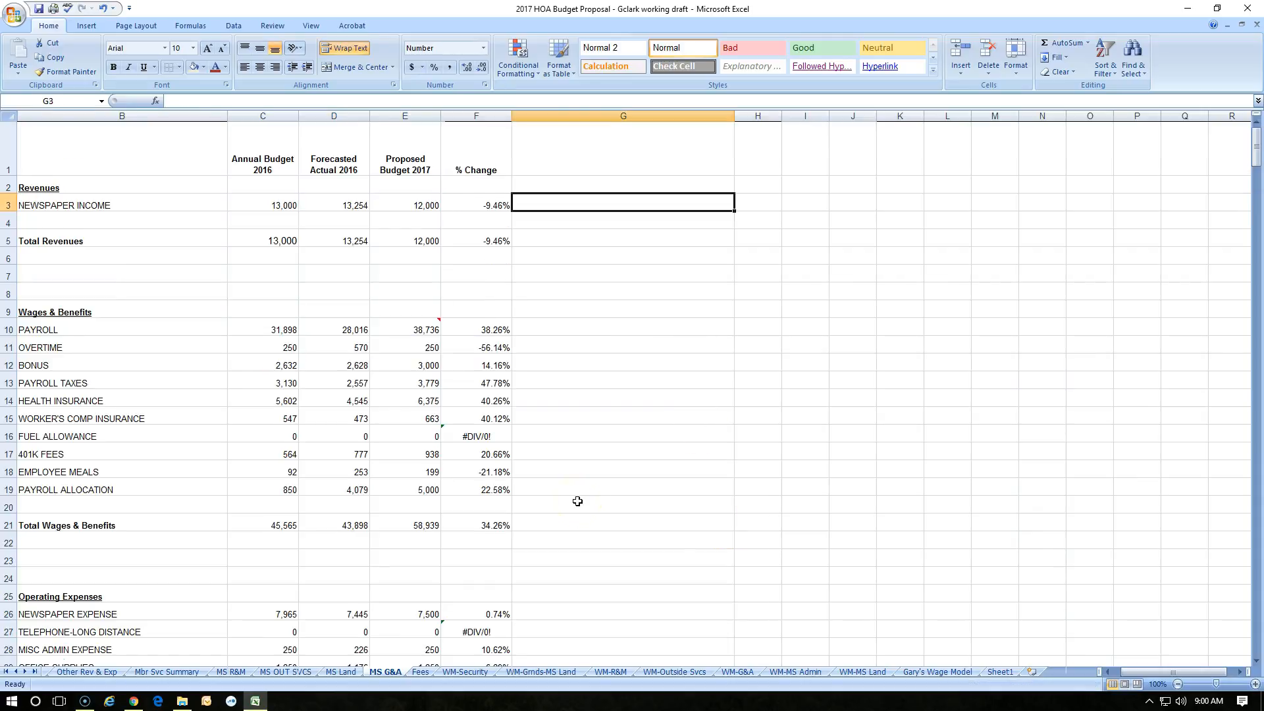
- Switch to Evernote and open the attached workbook 2016 HOA running financials(1).xlsx from the Running Lists notebook
{"action": "left_click", "coordinate": [12, 700]}
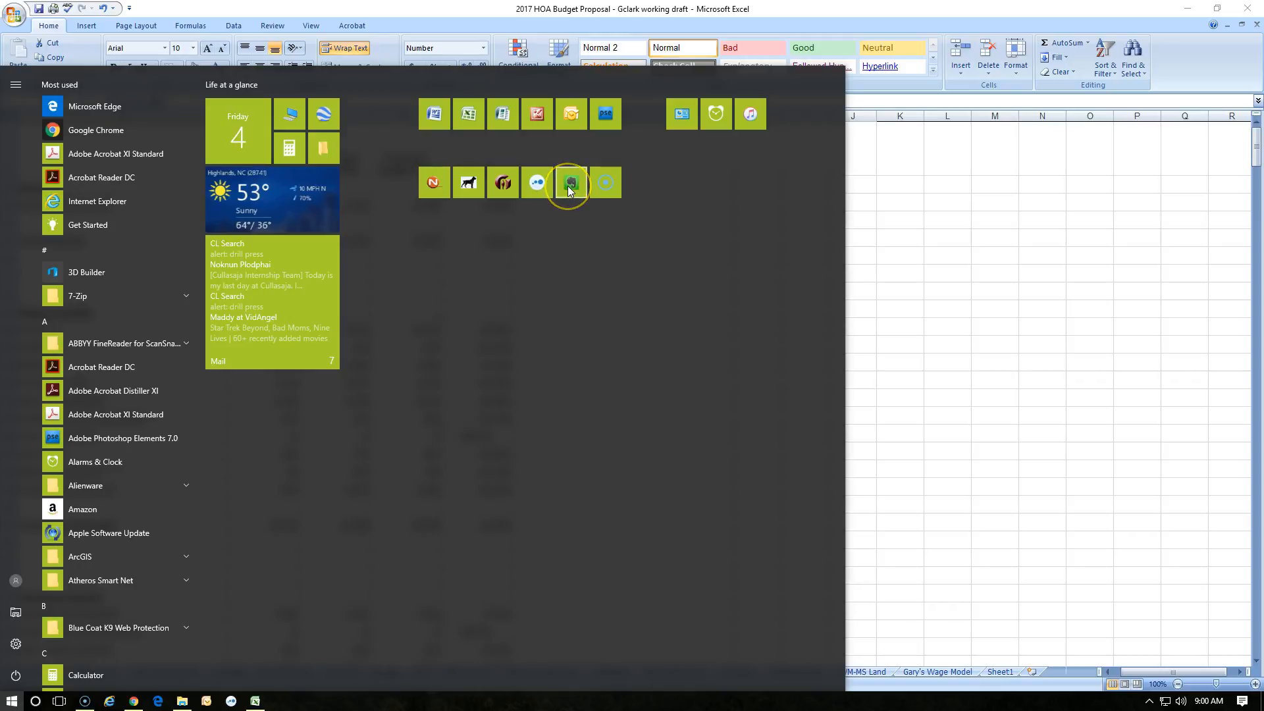
{"action": "left_click", "coordinate": [568, 188]}
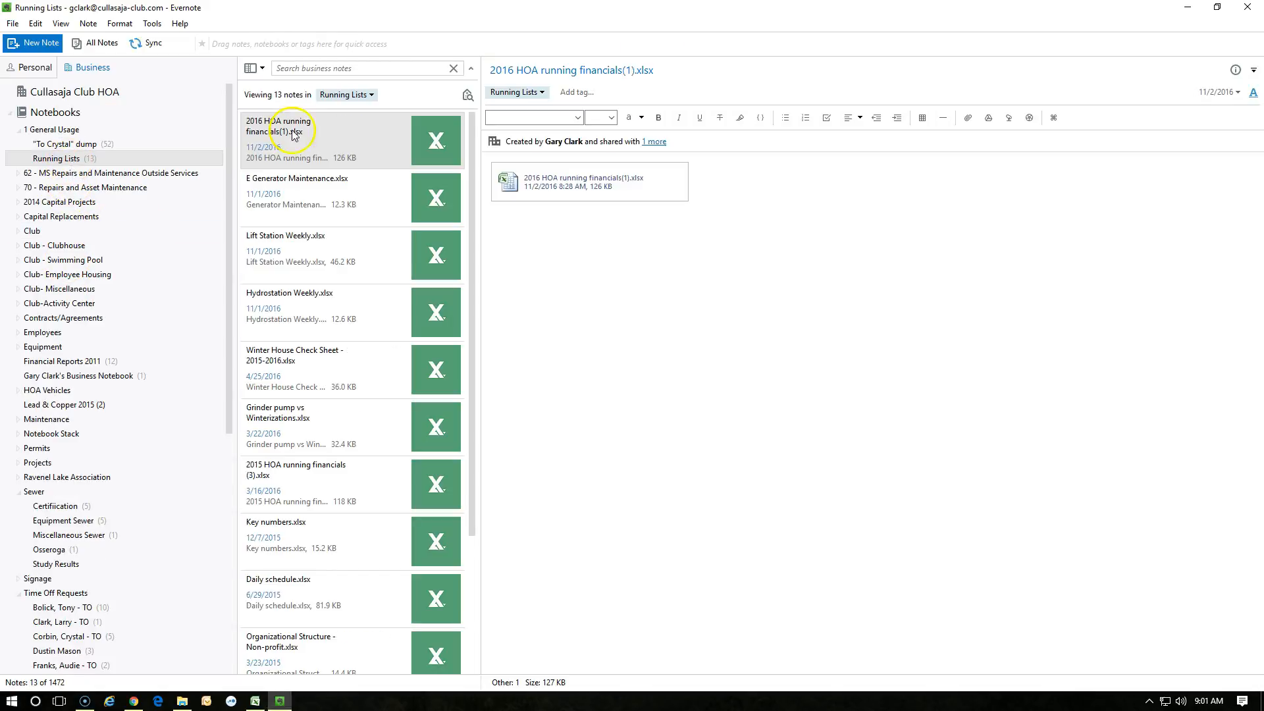
{"action": "left_click", "coordinate": [596, 186]}
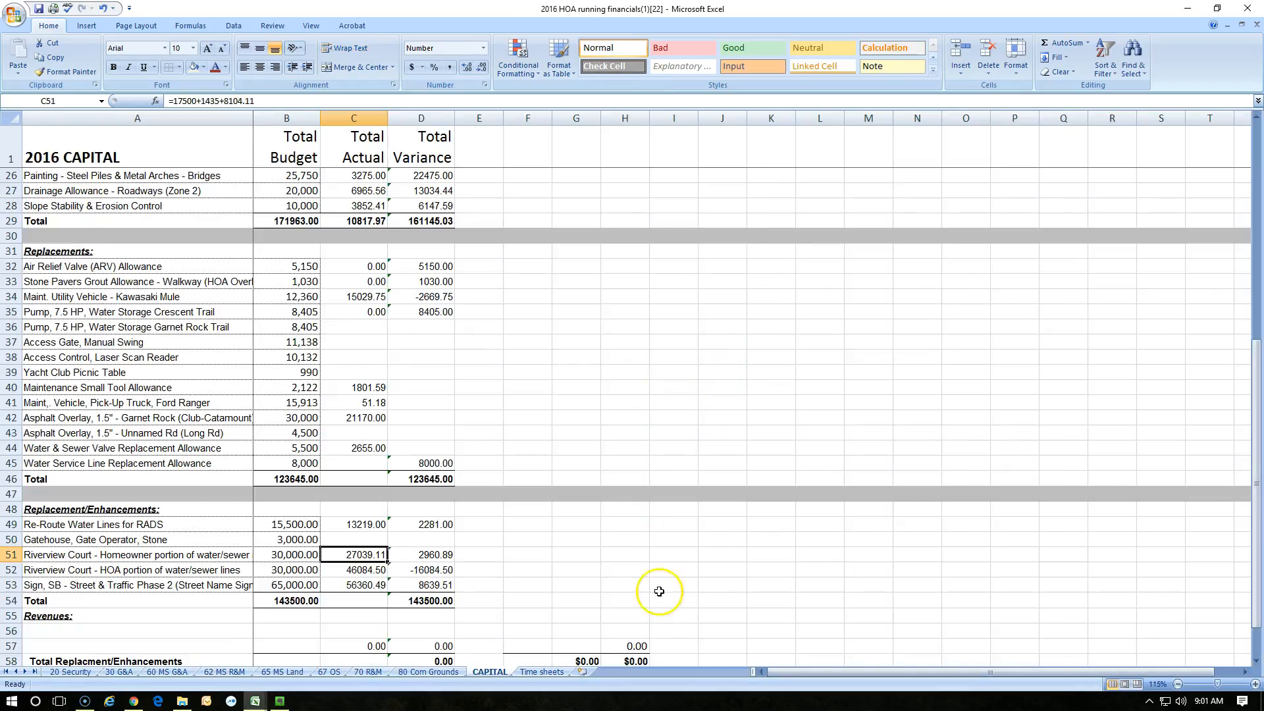
- On the 65 MS Land sheet, inspect the addition formula behind the August actual amount for Contract Labor in AG19
{"action": "left_click", "coordinate": [119, 672]}
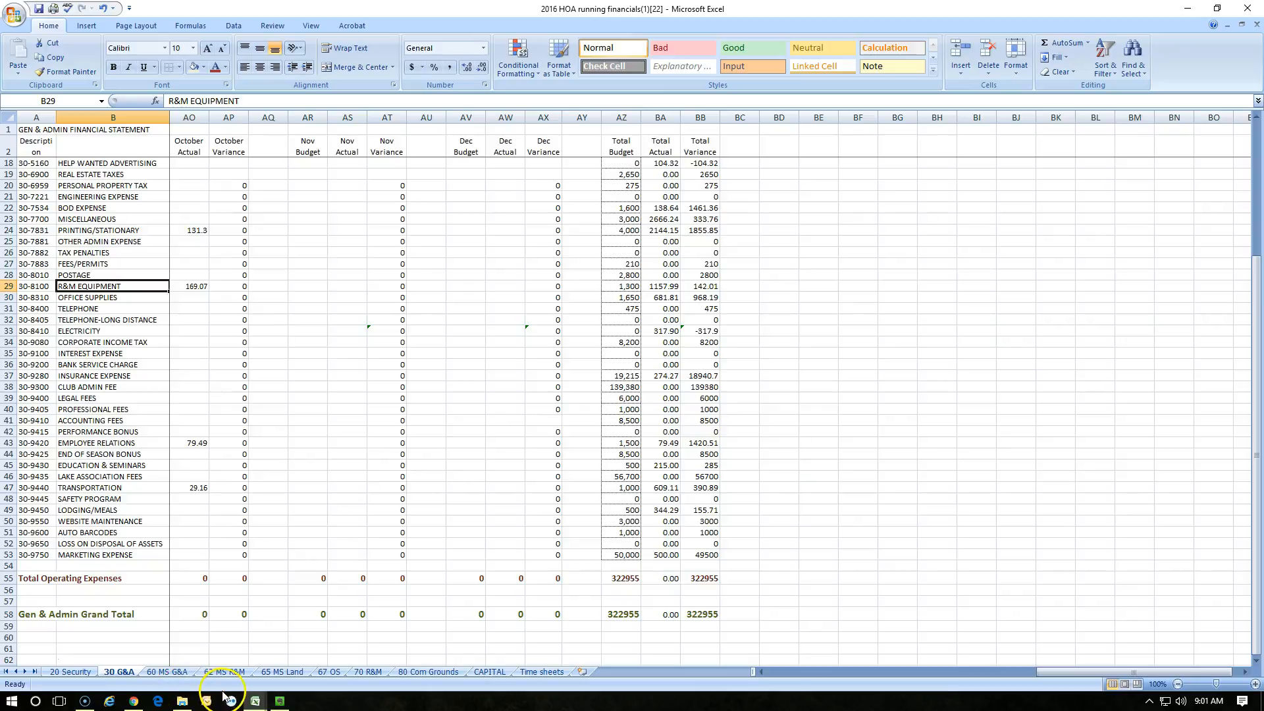
{"action": "left_click", "coordinate": [283, 673]}
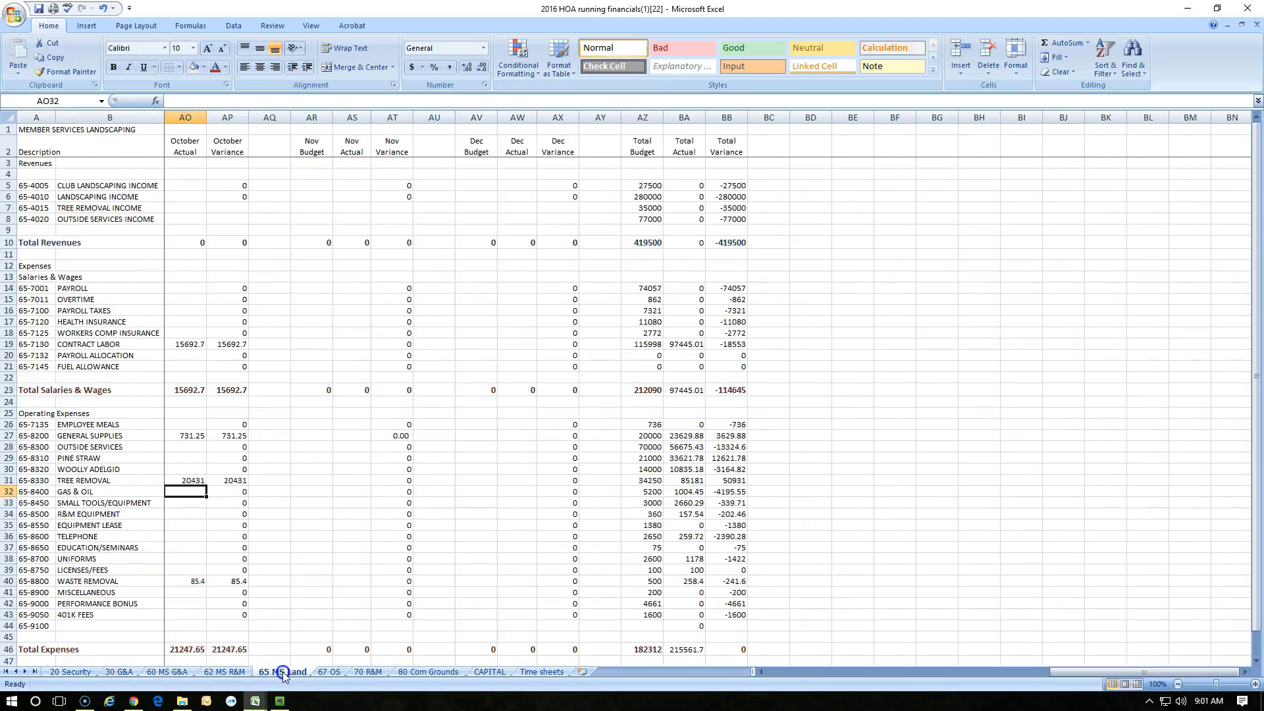
{"action": "left_click_drag", "start_coordinate": [1089, 673], "coordinate": [1033, 676]}
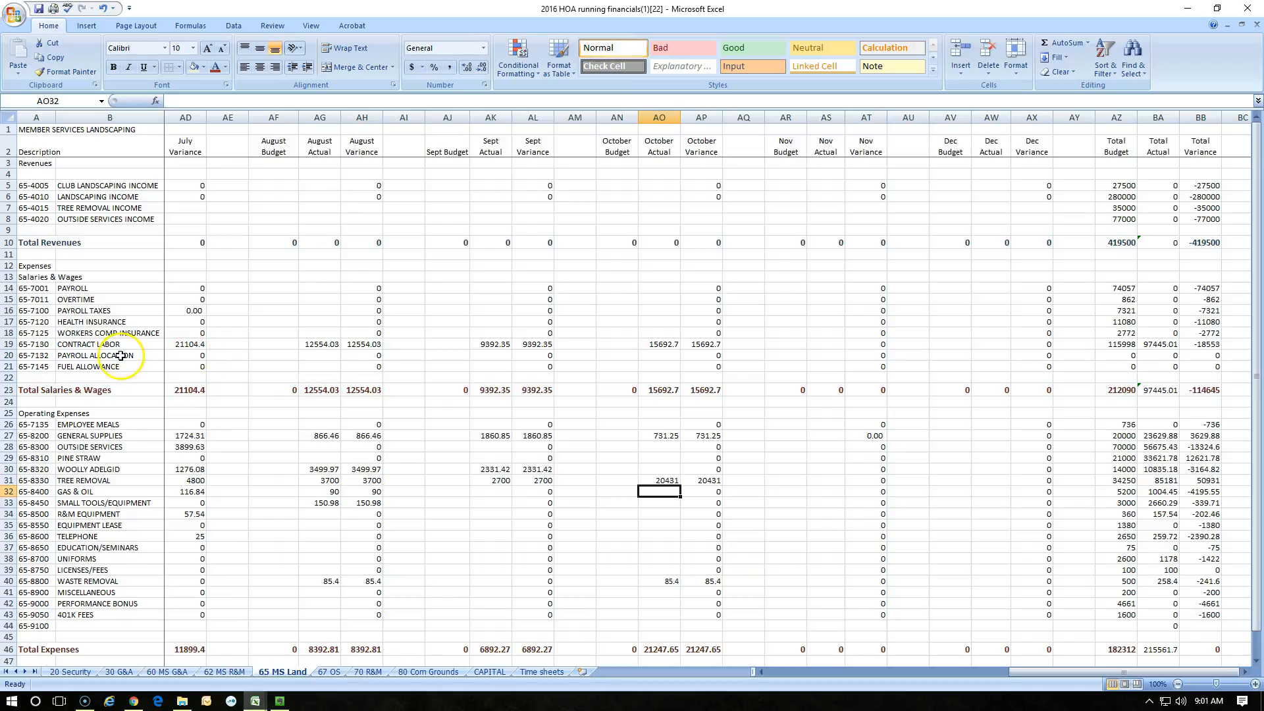
{"action": "left_click", "coordinate": [319, 344]}
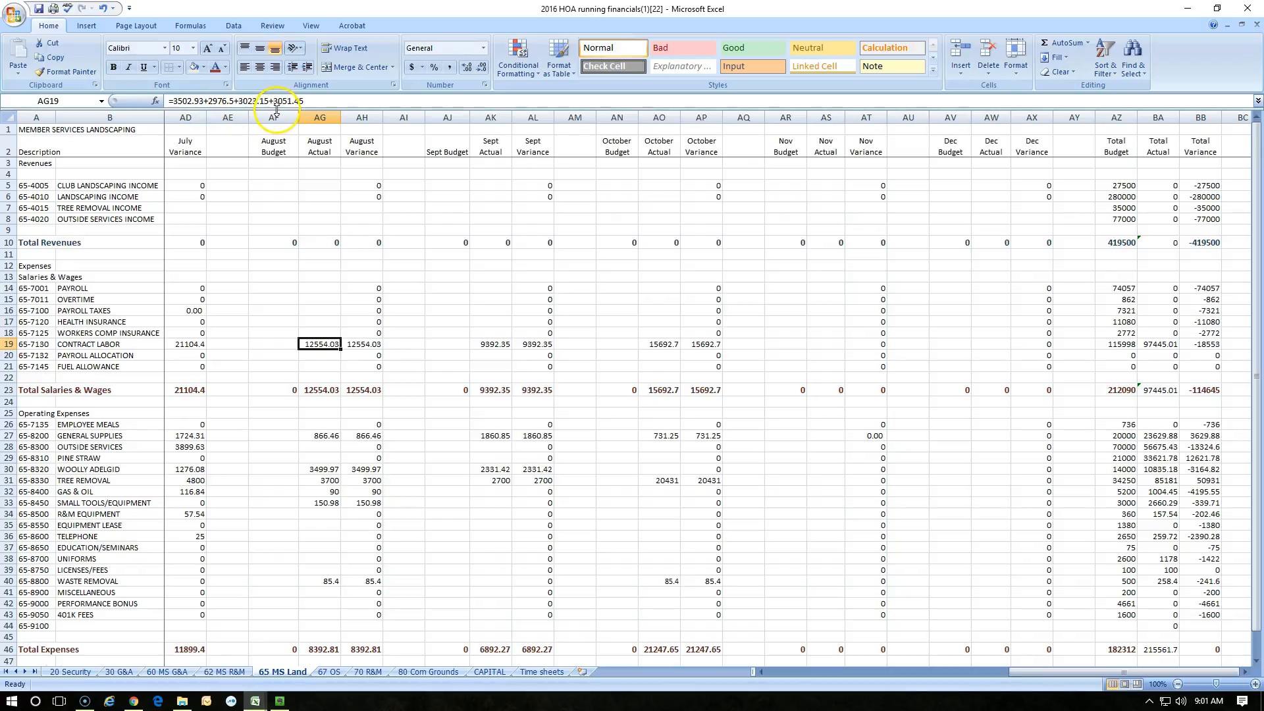
- Append +785 to the August actual Contract Labor formula in AG19, and undo the addition
{"action": "left_click", "coordinate": [314, 100]}
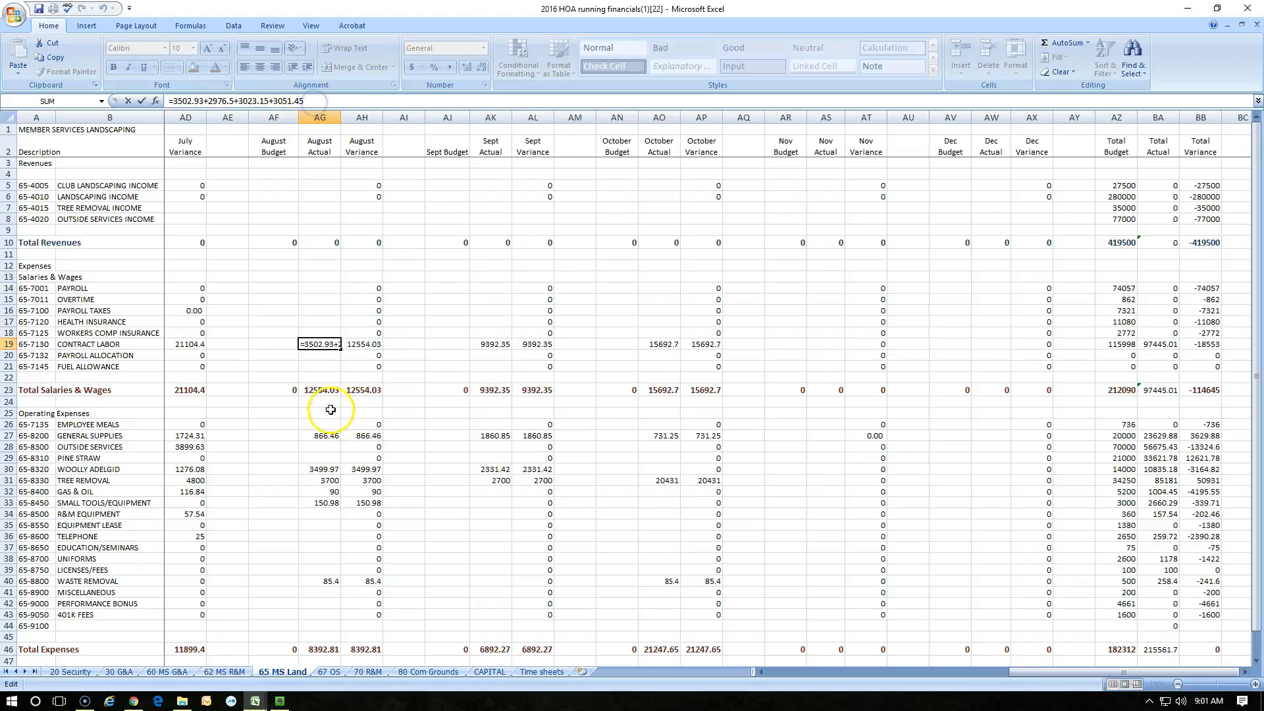
{"action": "type", "text": "+785"}
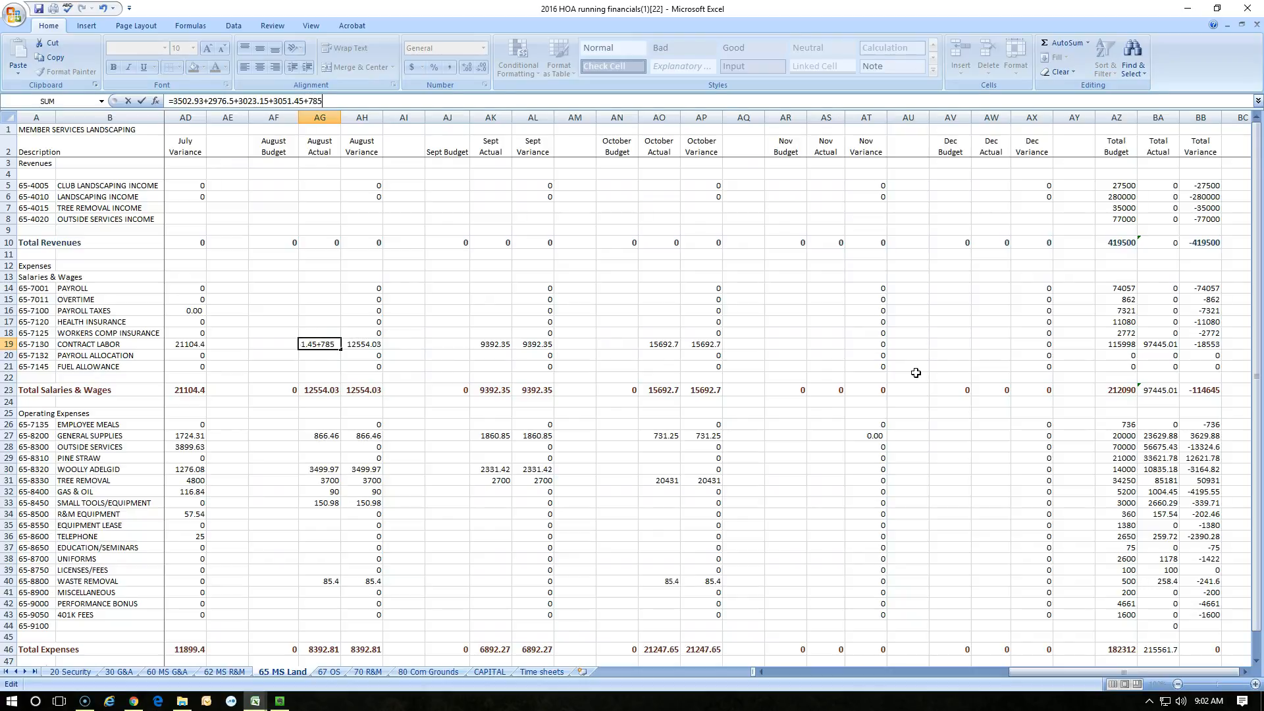
{"action": "key", "text": "Return"}
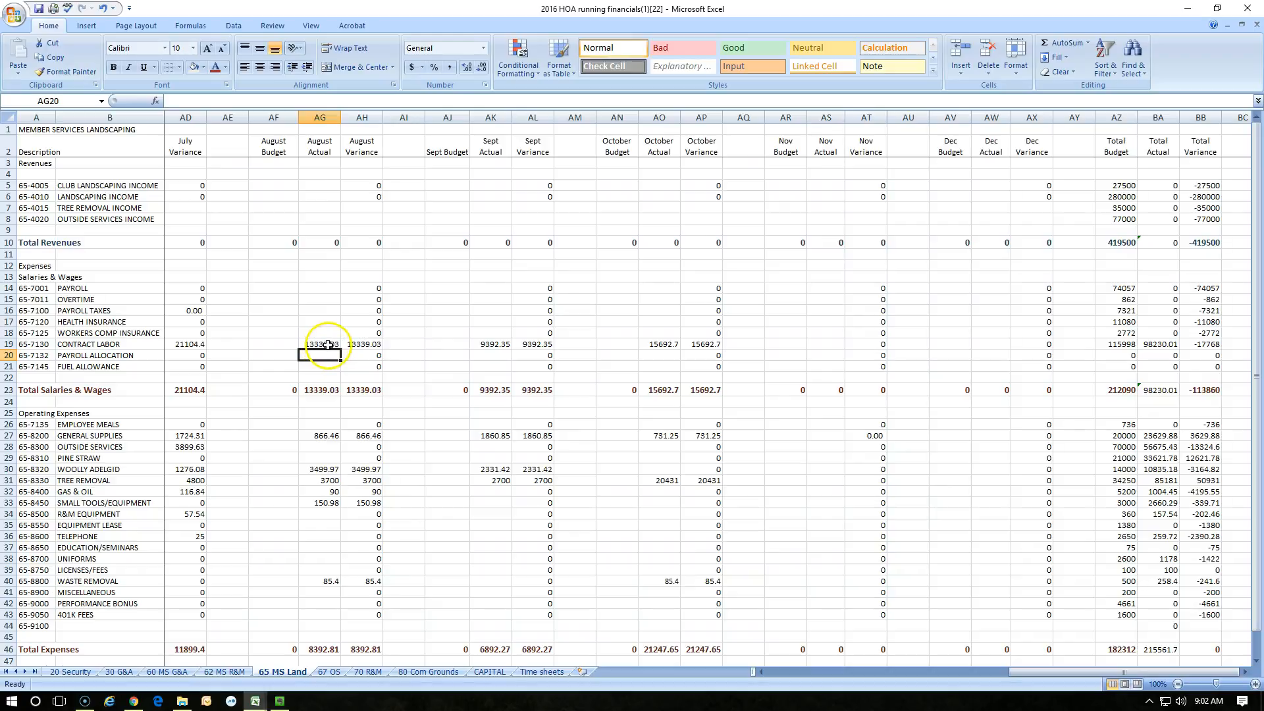
{"action": "key", "text": "ctrl+z"}
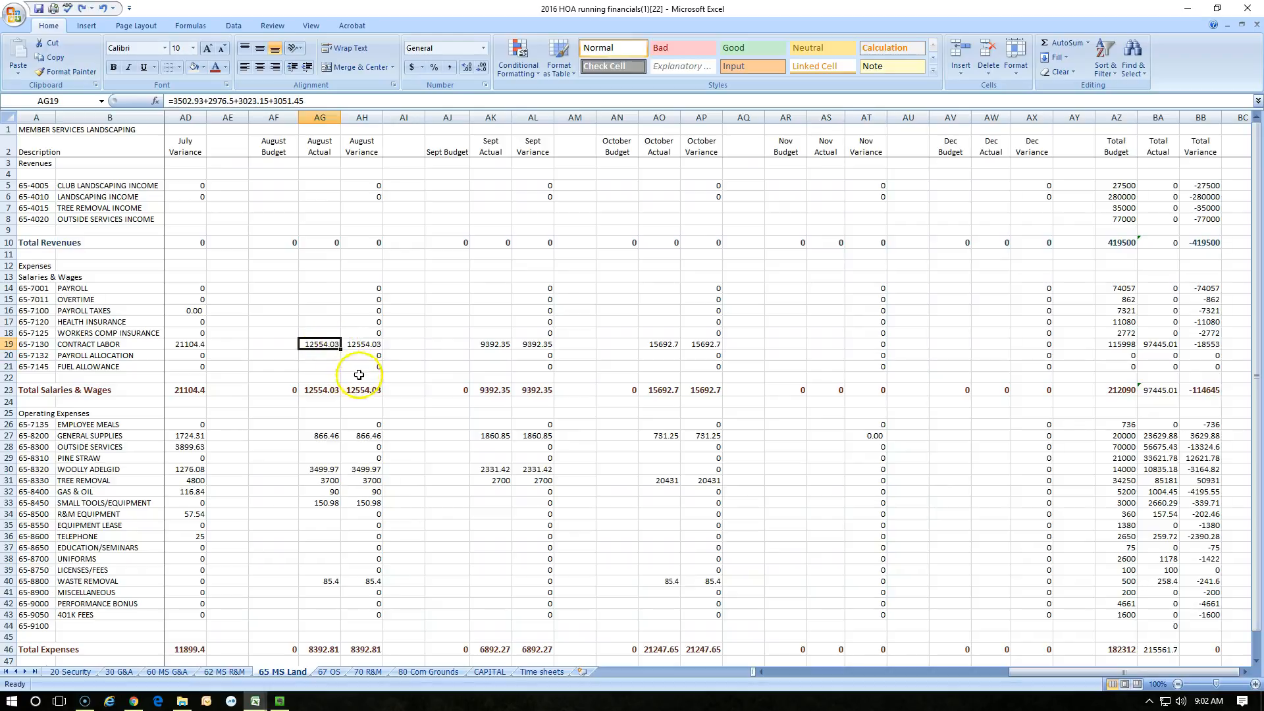